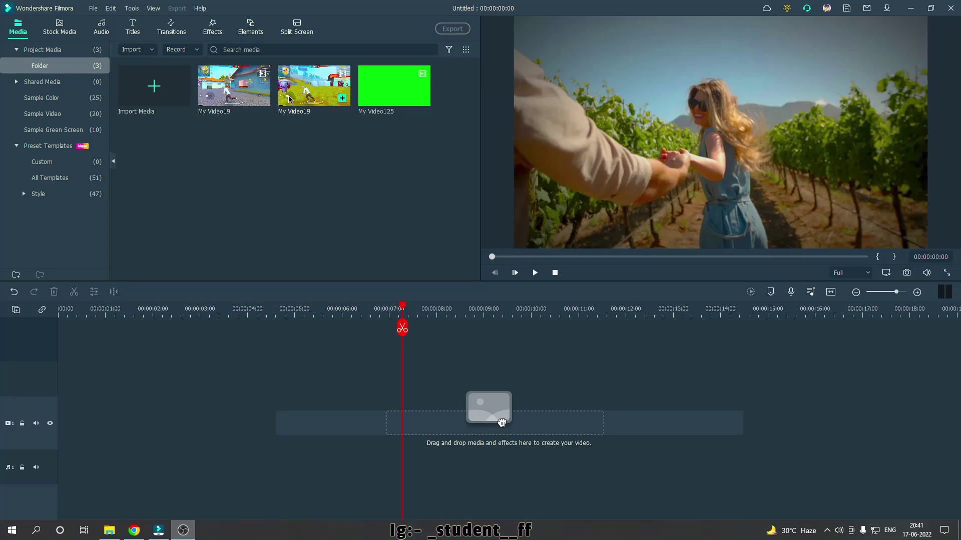
Place the second My Video19 clip at the start of the first video track and play it through
mouse_move(296, 101)
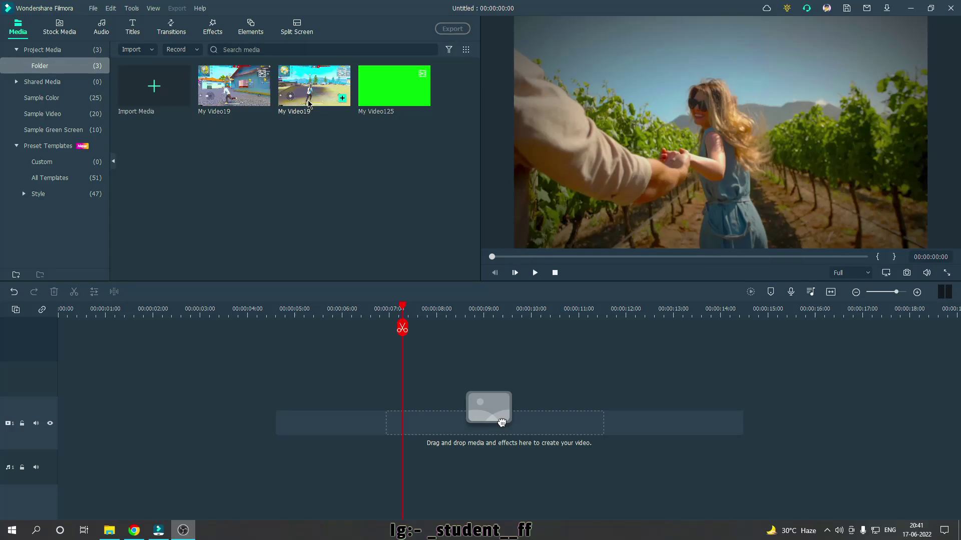
left_click_drag(313, 95, 42, 439)
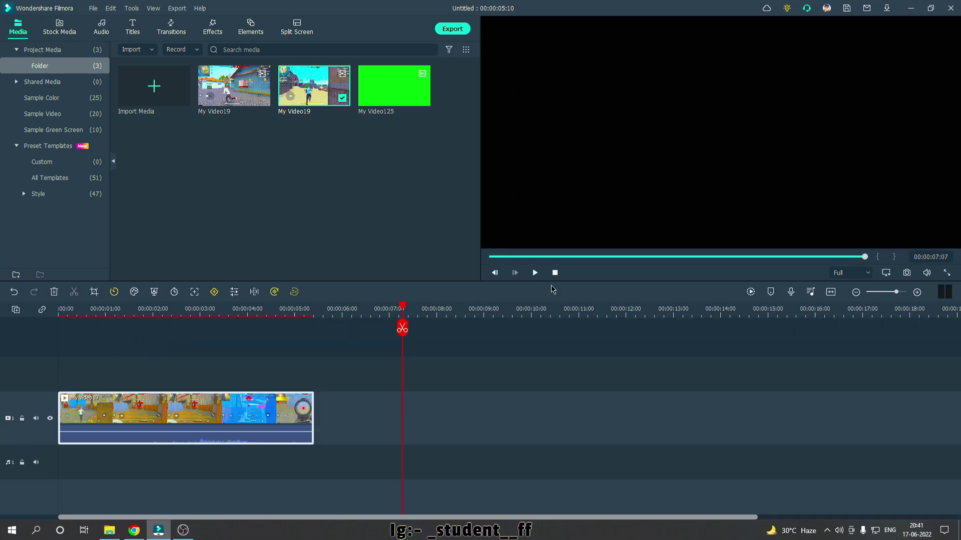
left_click(554, 273)
key("space")
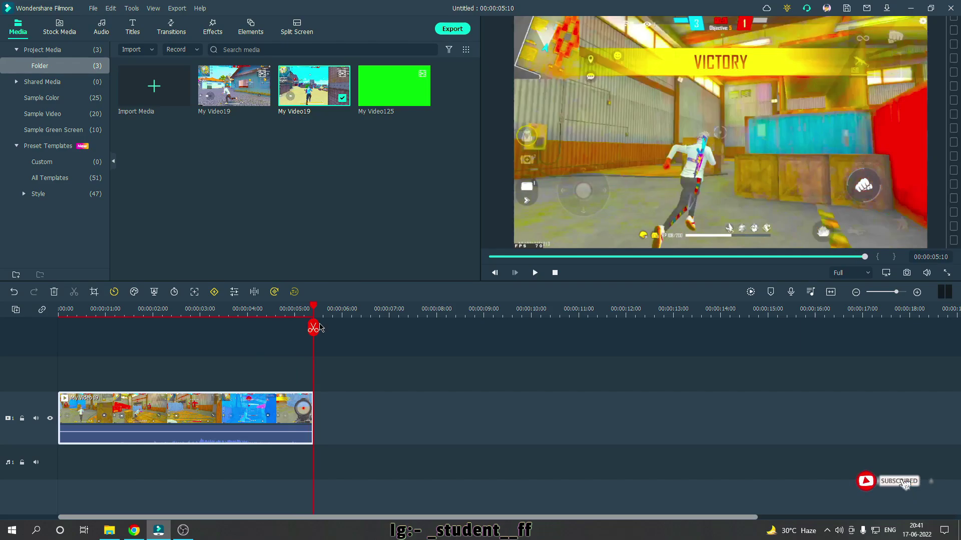
Fit the clip to the timeline width and detach its audio onto the first audio track
key("shift+z")
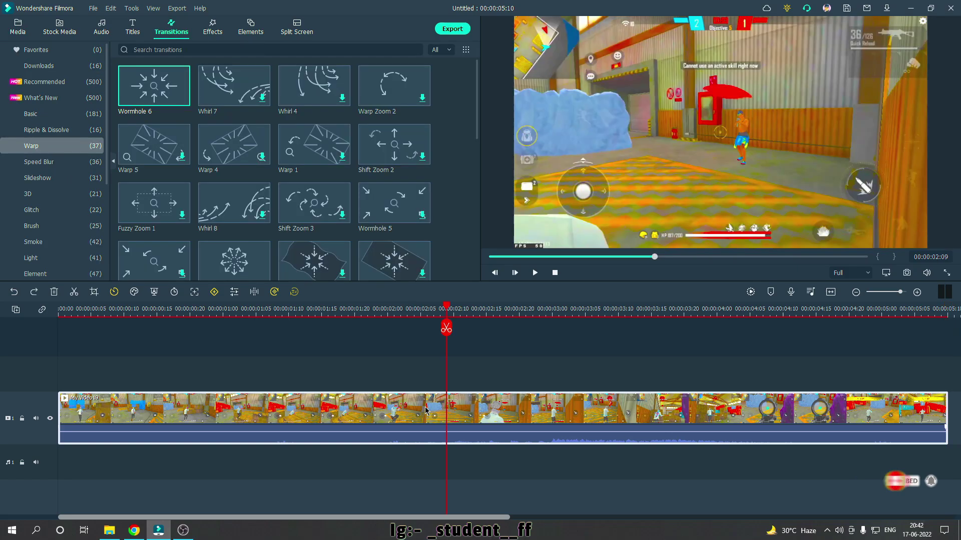
right_click(425, 407)
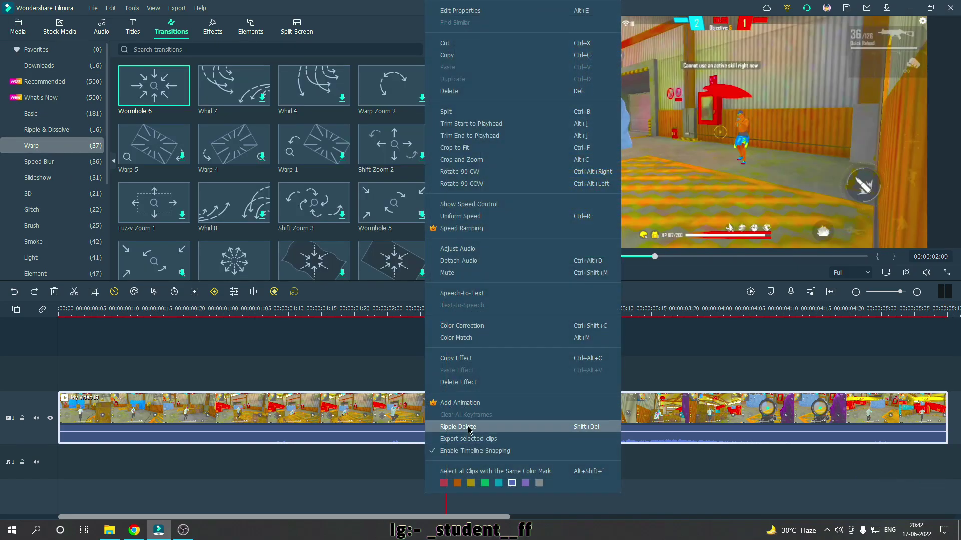
left_click(461, 264)
Find the headshot moment, split the video clip at 00:00:03:00 and delete the part after it
left_click(399, 312)
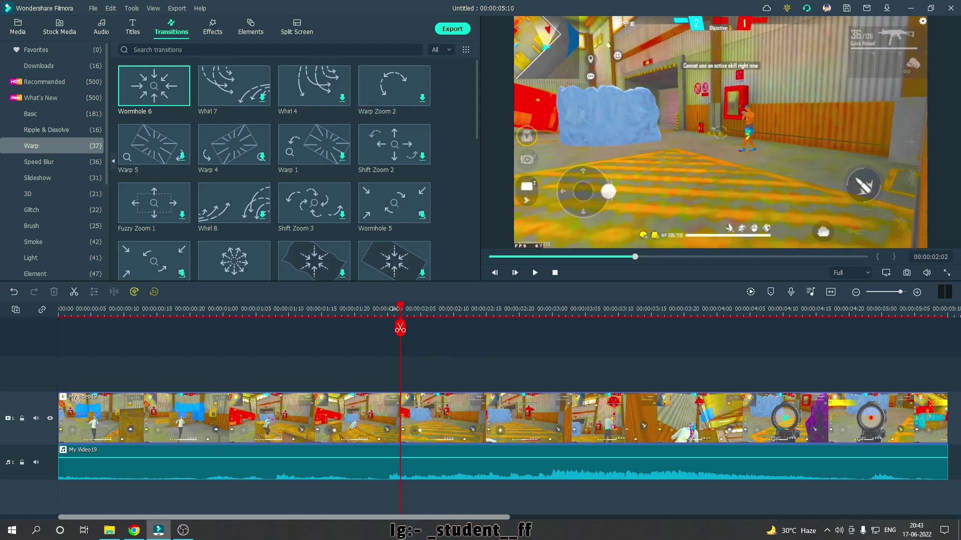
left_click(463, 314)
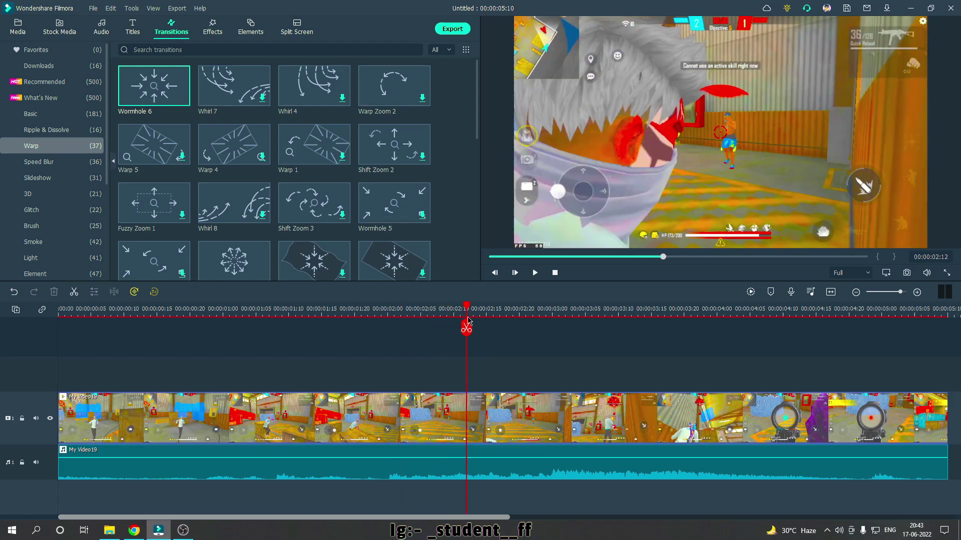
key("space")
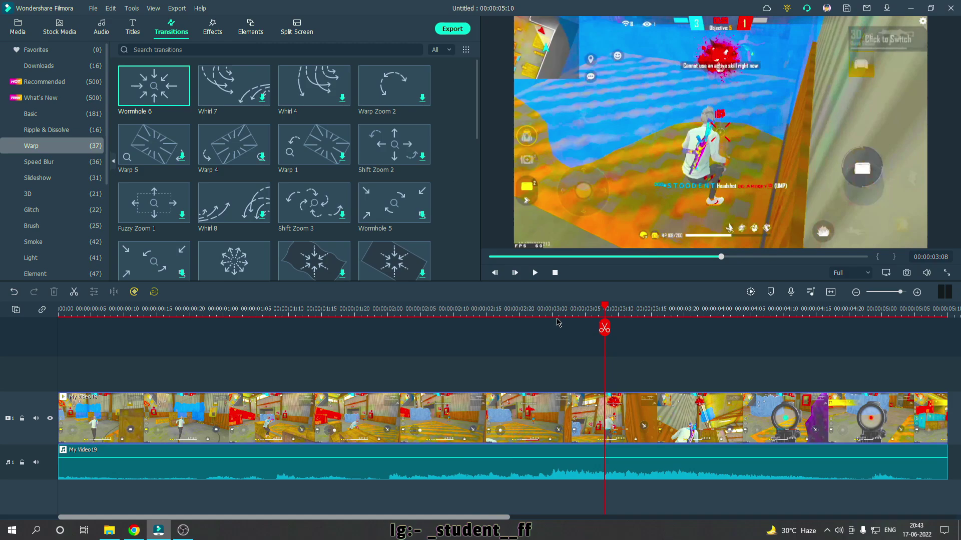
left_click(553, 311)
key("Right")
key("Right")
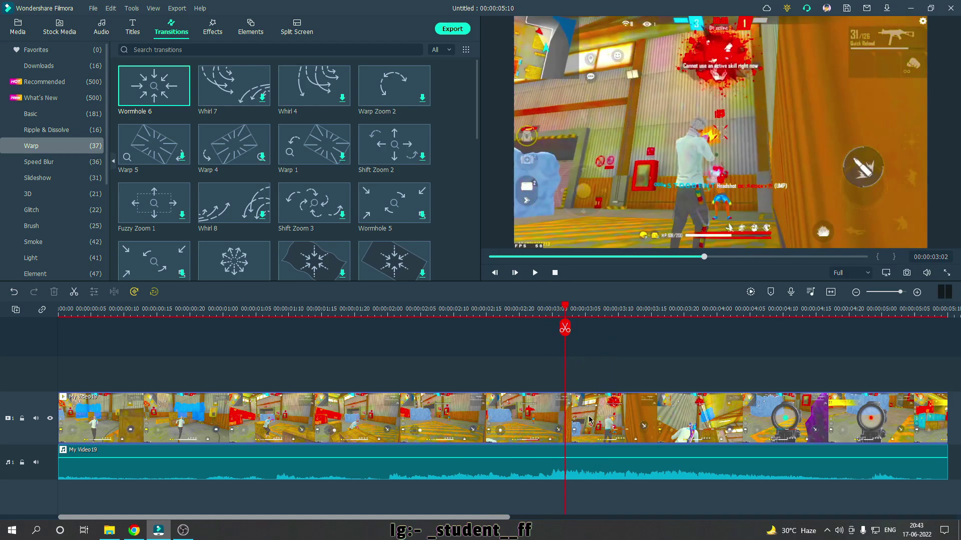
key("Right")
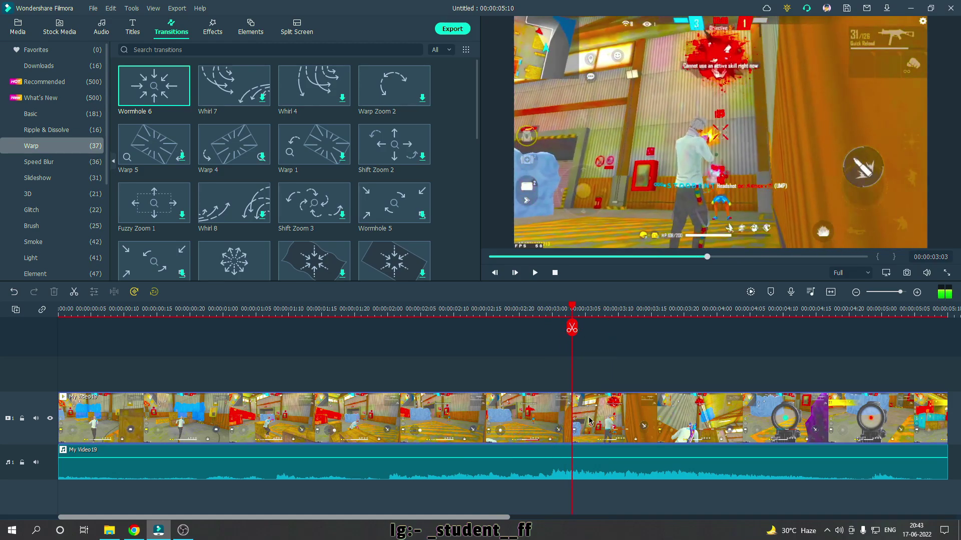
left_click(589, 420)
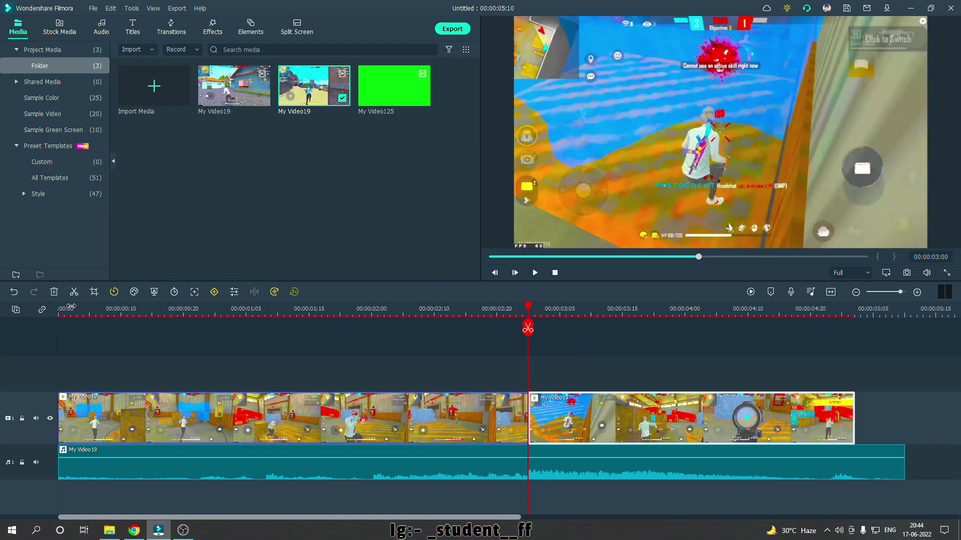
left_click(558, 414)
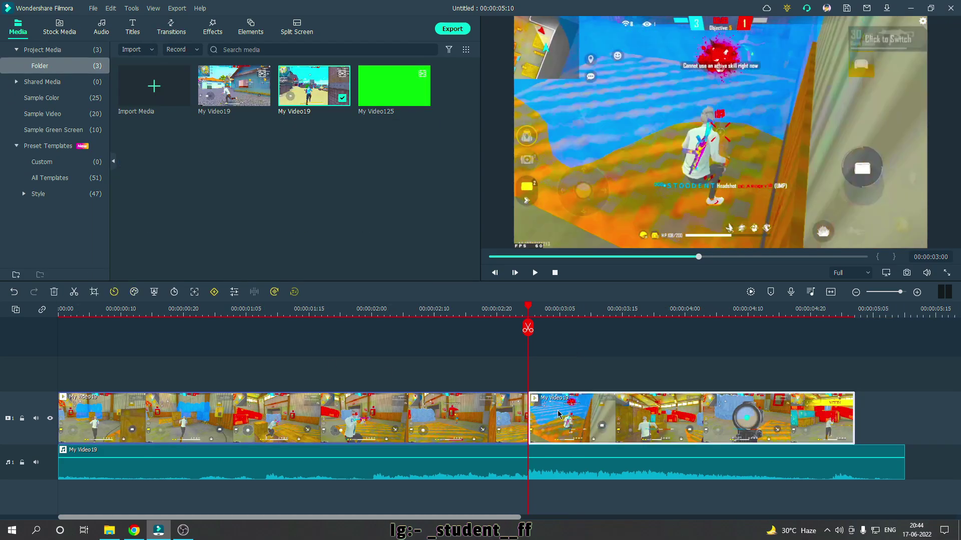
left_click(54, 292)
Preview the first My Video19 clip from the media library and place it at the start of the second video track
double_click(240, 98)
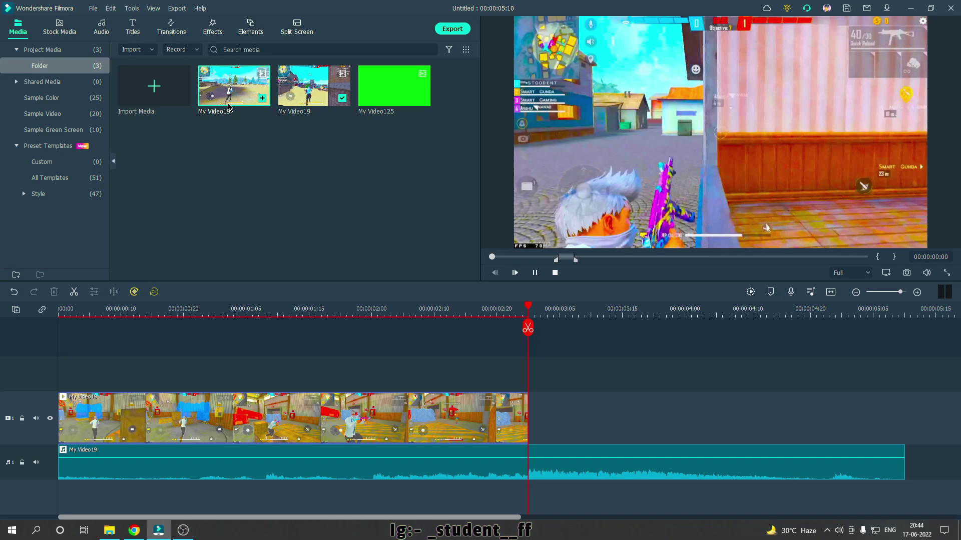
left_click(535, 273)
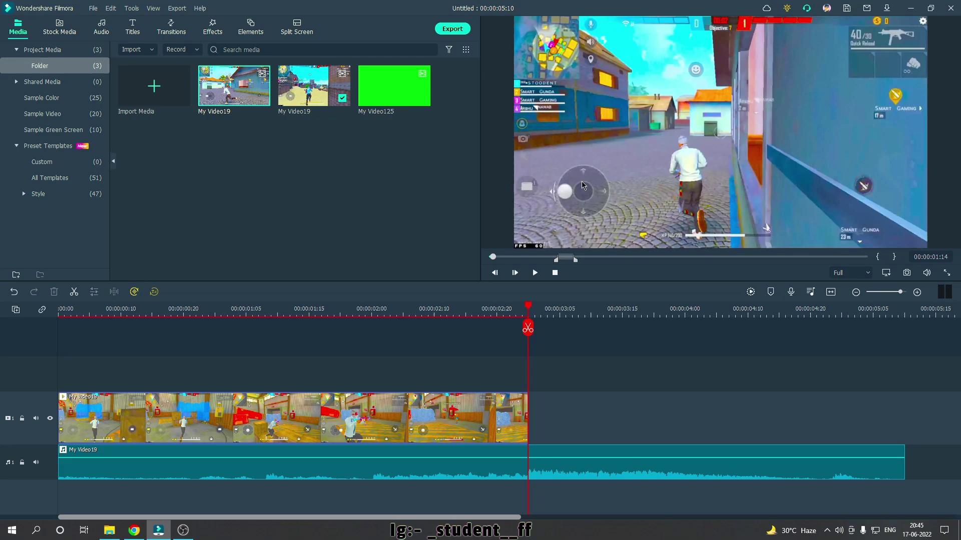
left_click_drag(595, 248, 43, 354)
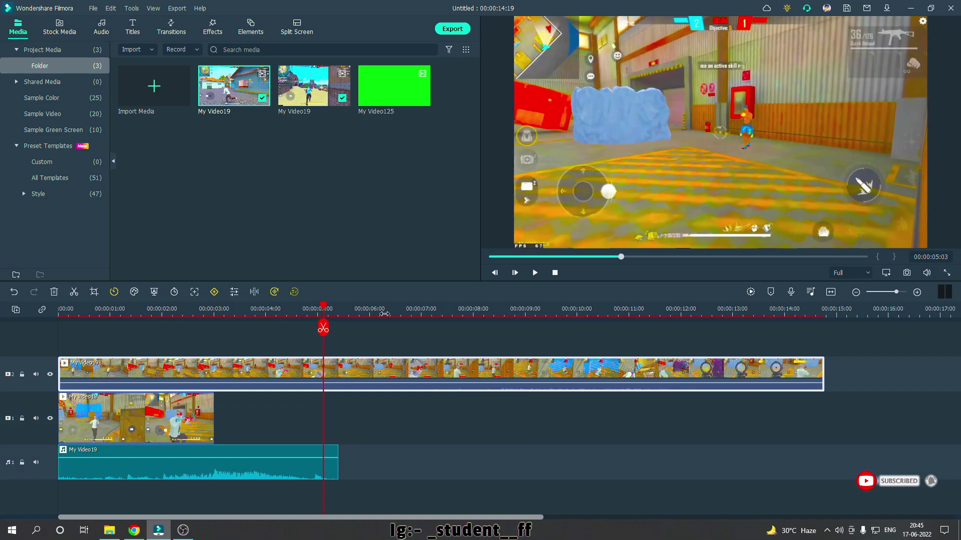
Play the second-track clip to find the shot, split it at 00:00:08:04 and delete the part before the cut
key("space")
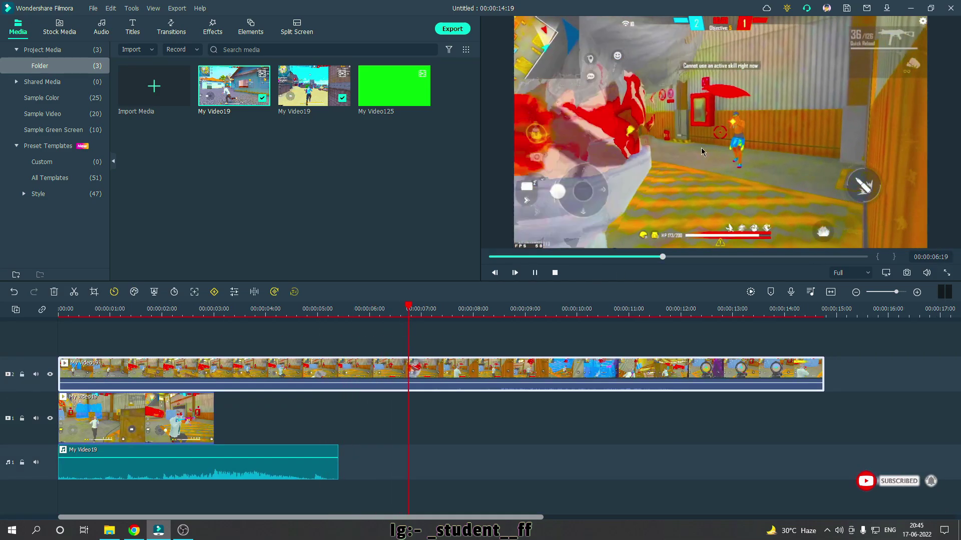
key("space")
left_click(533, 342)
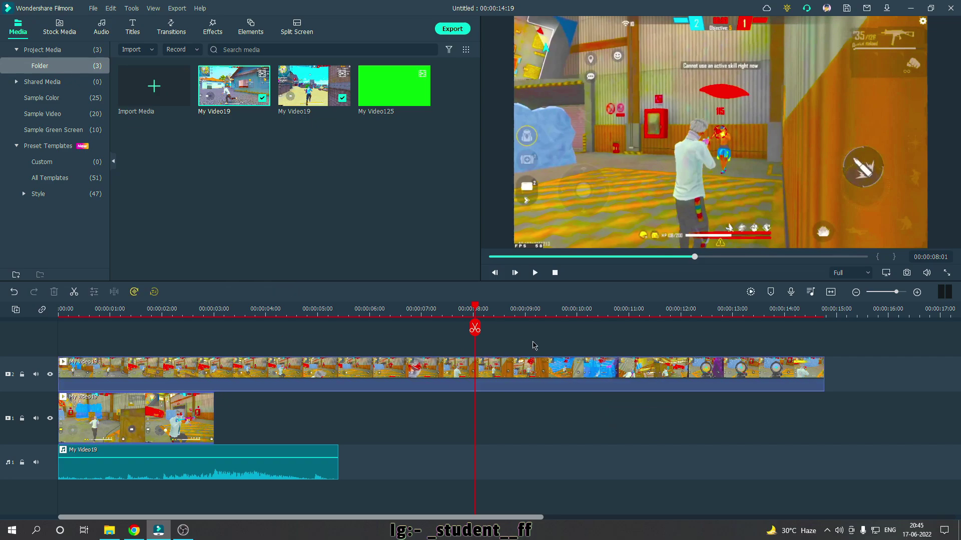
left_click(446, 315)
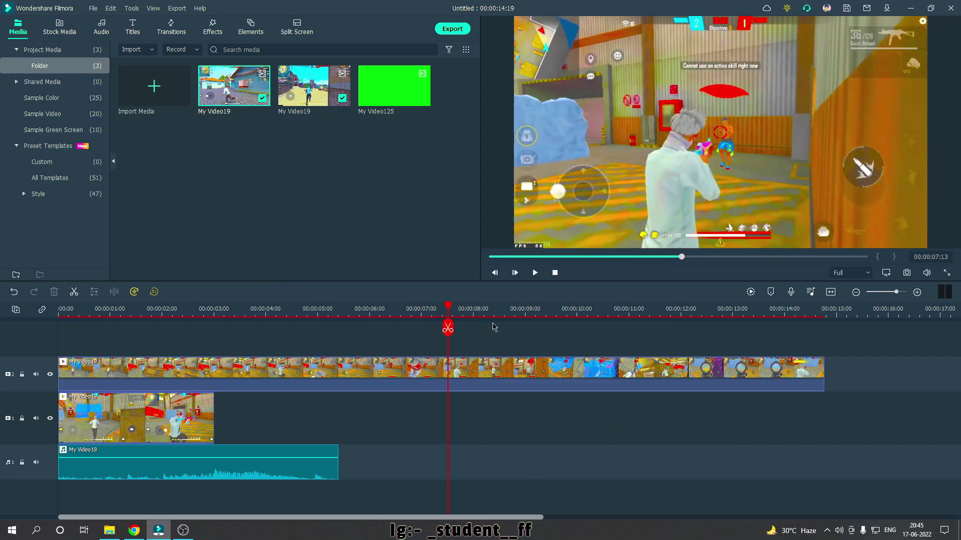
key("space")
key("Right")
key("Right")
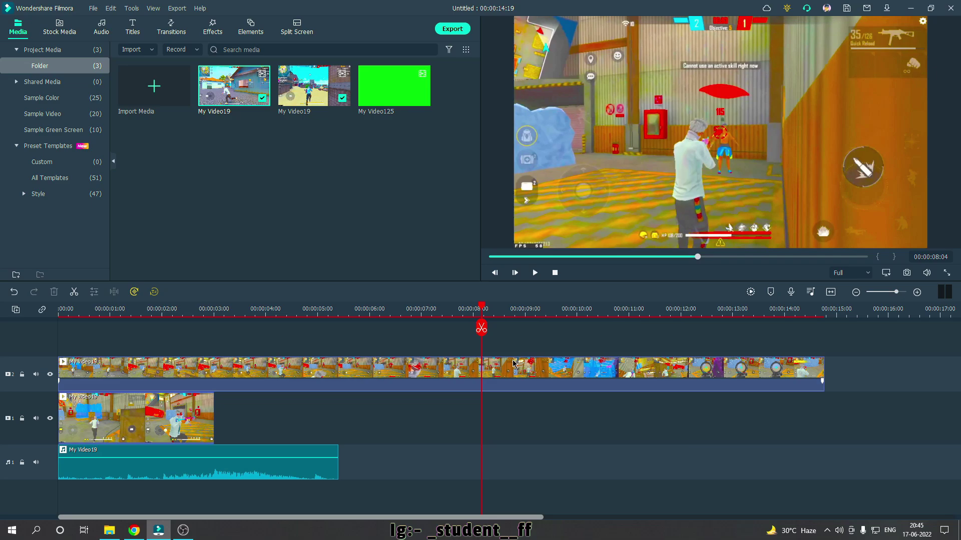
left_click(509, 368)
left_click(482, 328)
left_click(436, 373)
key("Delete")
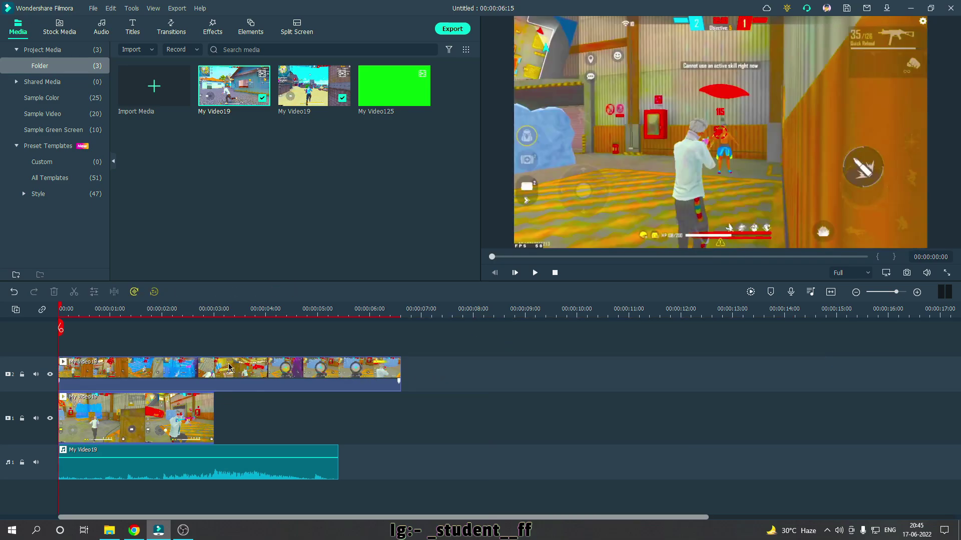
Move the remaining clip onto the first video track directly after the first clip and trim its start to the frame at 00:00:03:08
left_click_drag(350, 375, 394, 407)
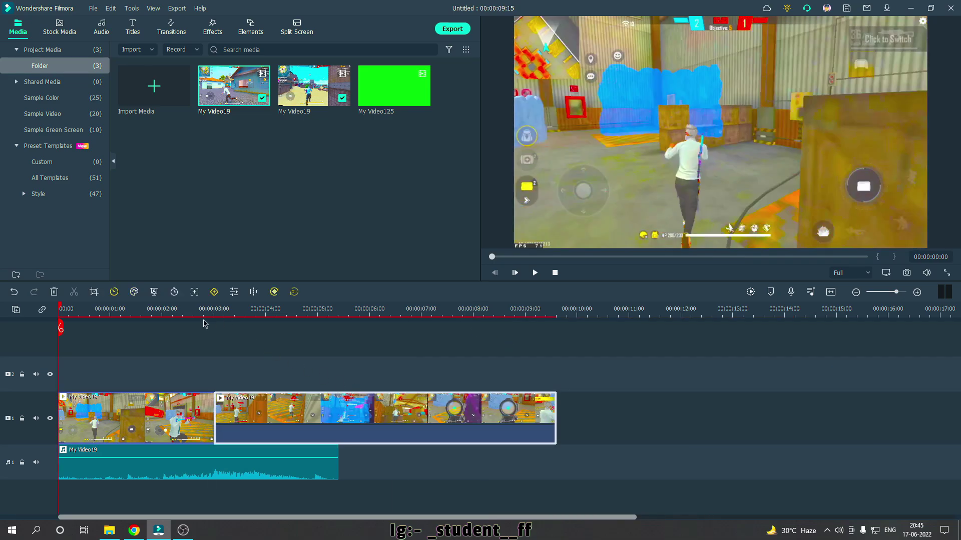
scroll(245, 340, "up", 2)
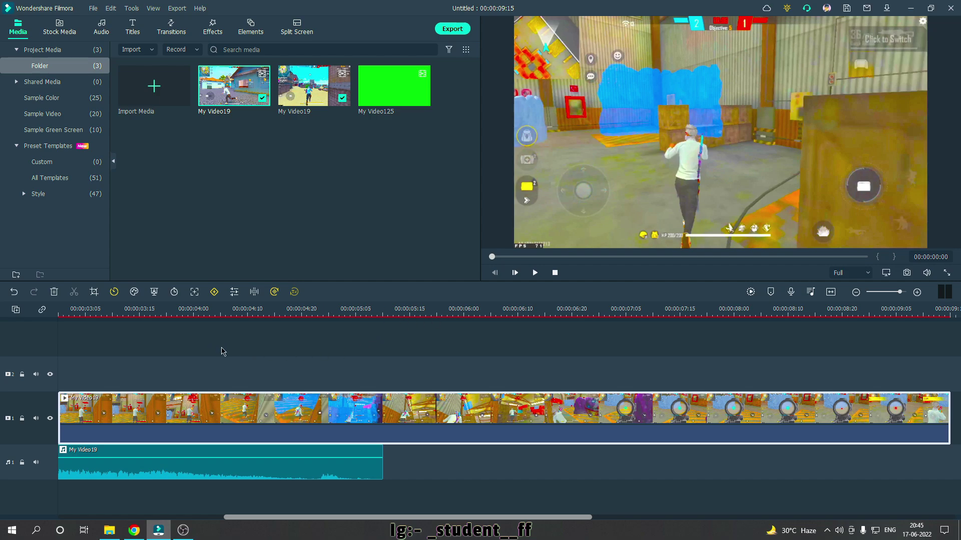
scroll(532, 349, "left", 5)
left_click(356, 309)
key("Right")
key("Right")
key("Right")
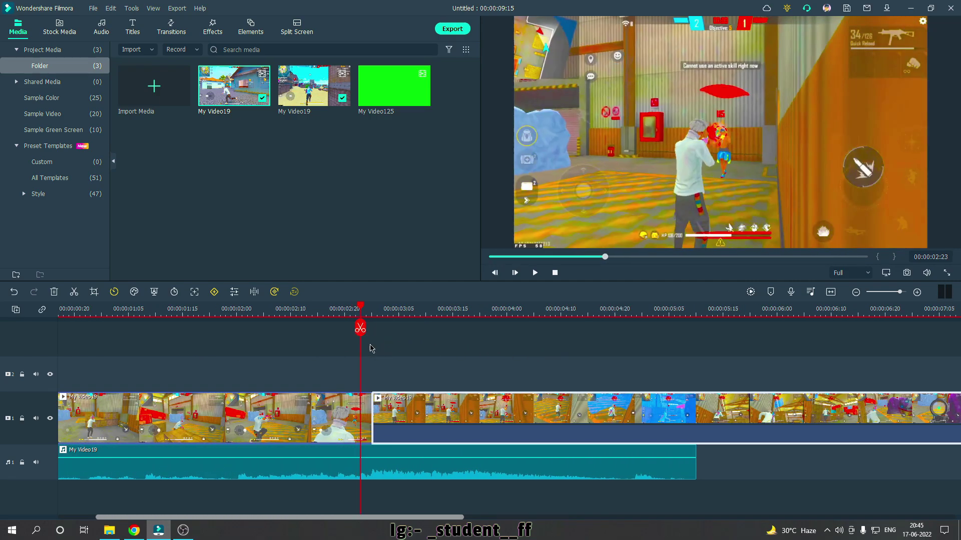
key("Right")
key("Right")
key("Right")
key("Right")
key("Right")
key("Right")
key("Right")
key("Right")
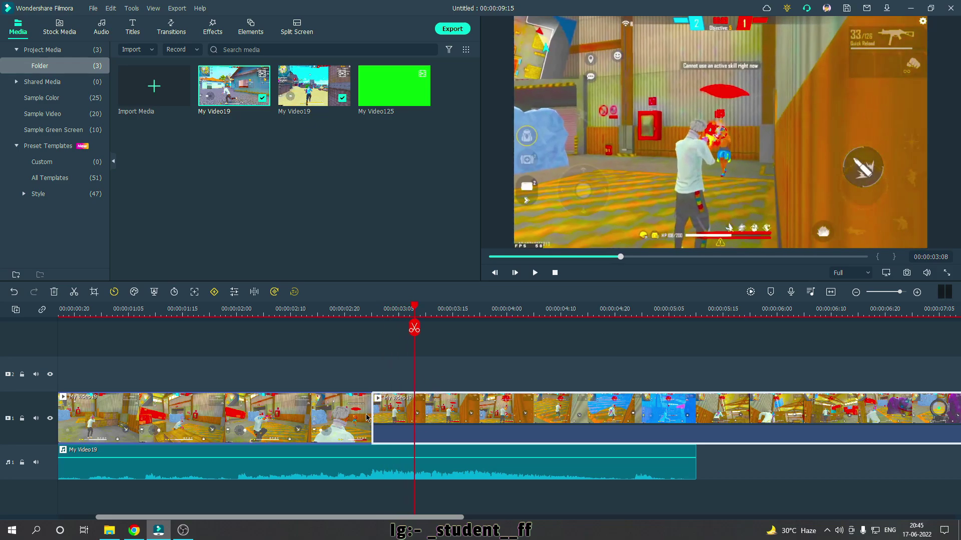
left_click_drag(371, 414, 415, 414)
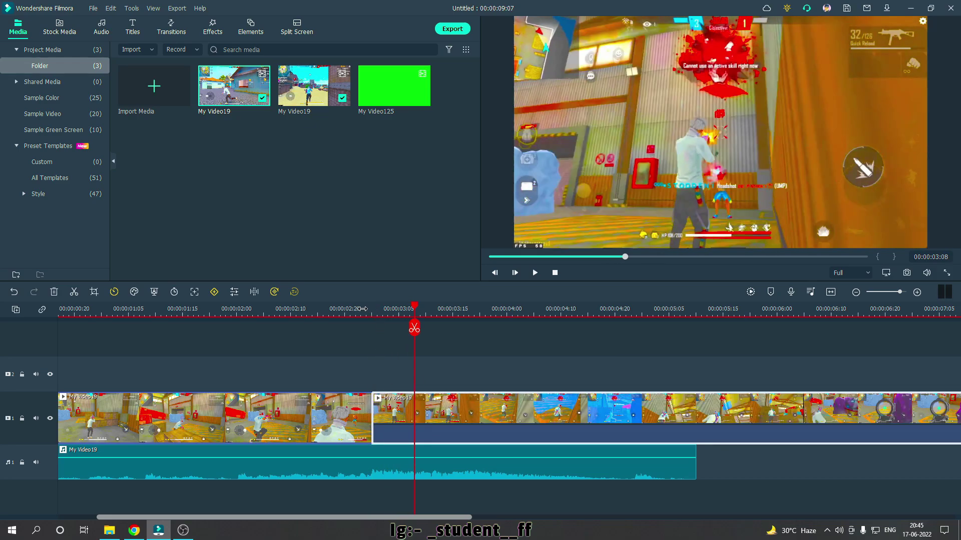
Play through the join, split the second clip at 00:00:07:02 and delete the part after the cut
left_click(363, 309)
key("space")
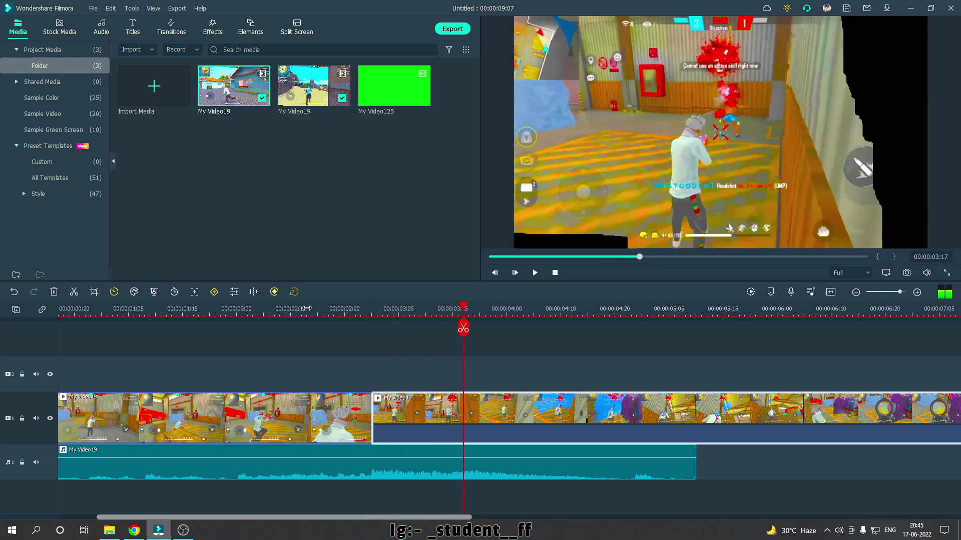
left_click(306, 308)
key("space")
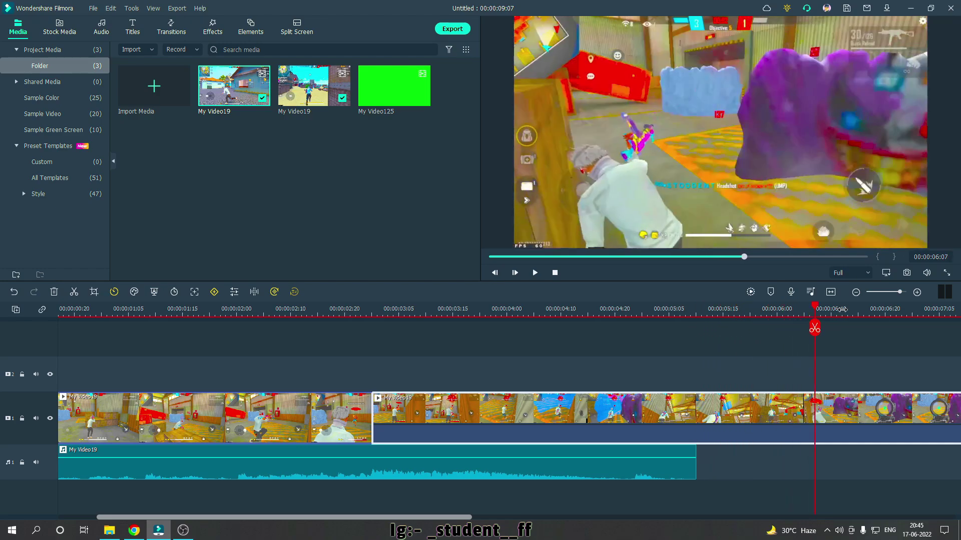
left_click(917, 330)
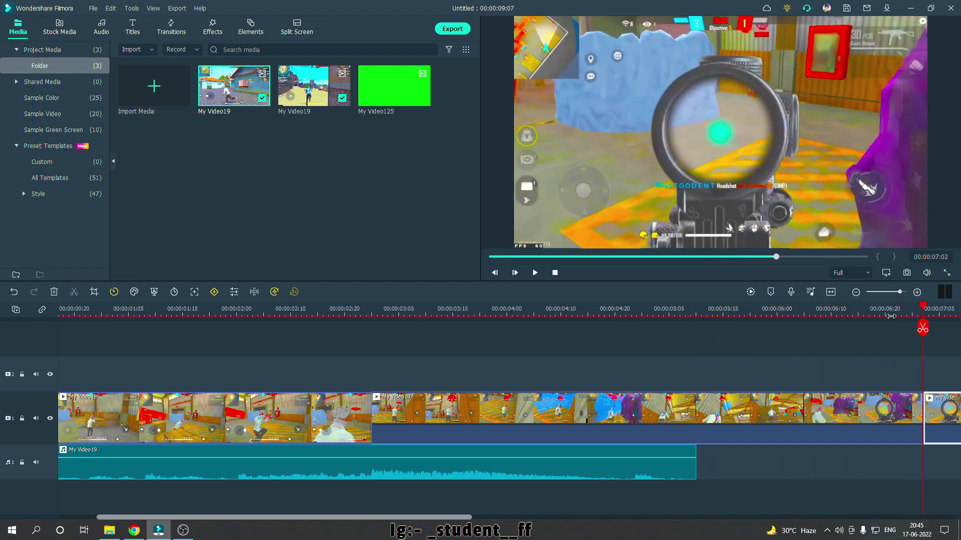
scroll(867, 351, "up", 2)
key("Delete")
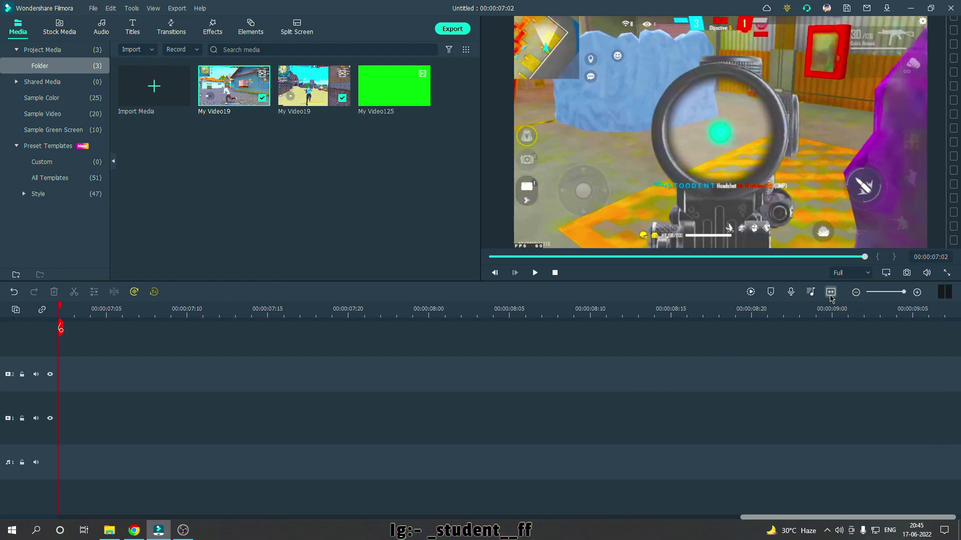
Fit the whole project in the timeline and play the edited sequence from the beginning
left_click(830, 293)
left_click(554, 272)
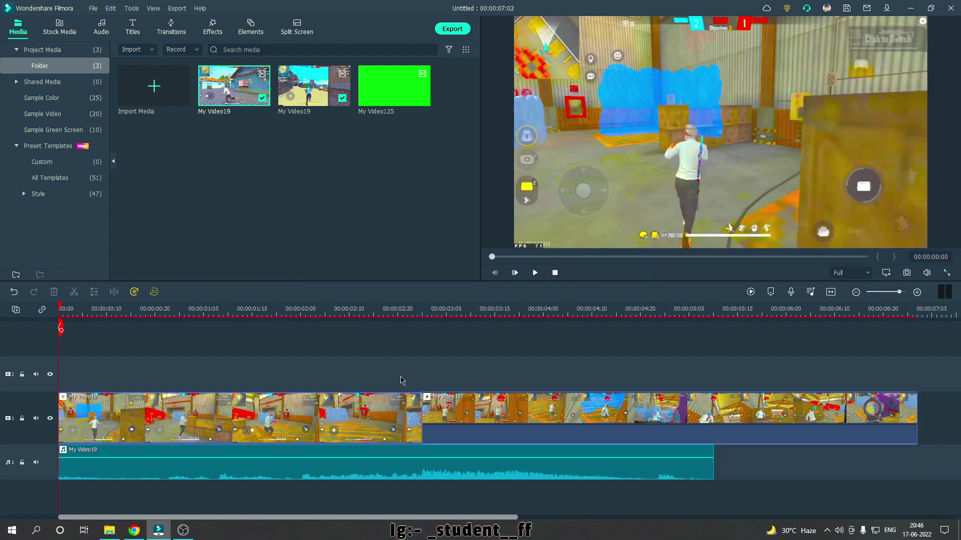
key("space")
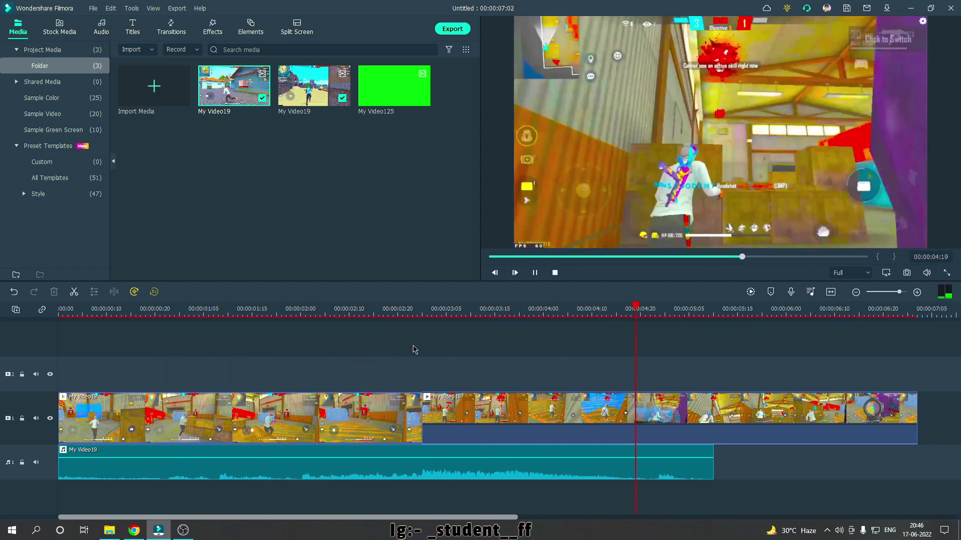
key("space")
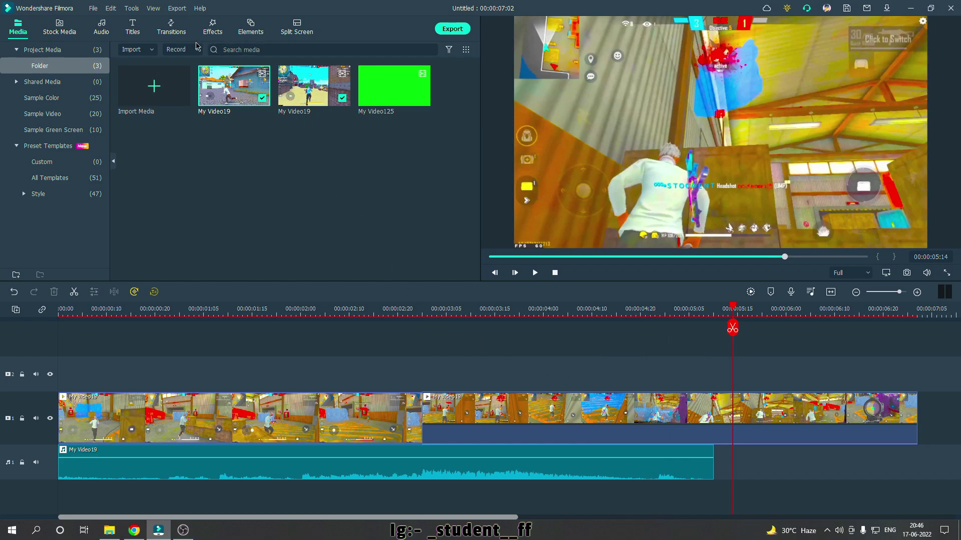
Add the Warp Zoom 3 transition from the Warp category at the join between the two clips and play it back
left_click(179, 31)
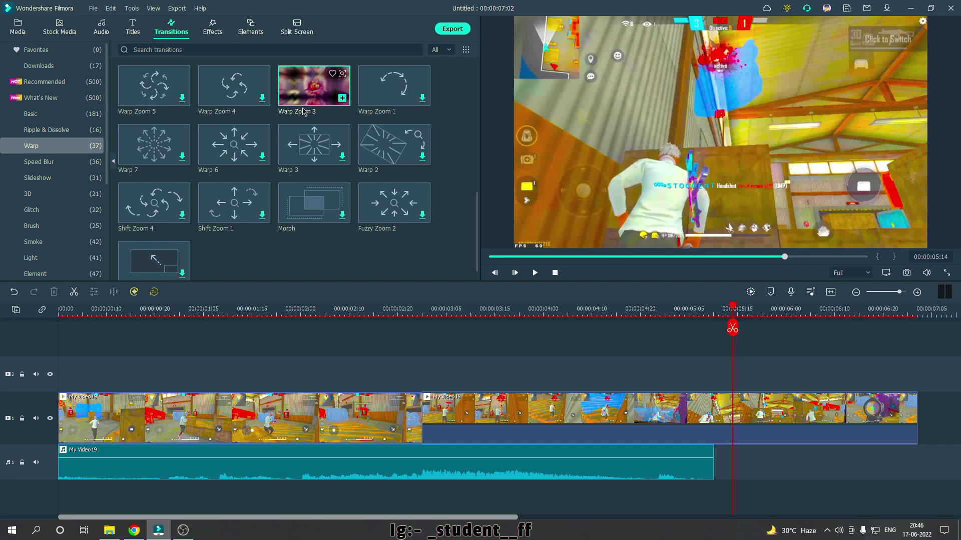
left_click_drag(299, 89, 312, 415)
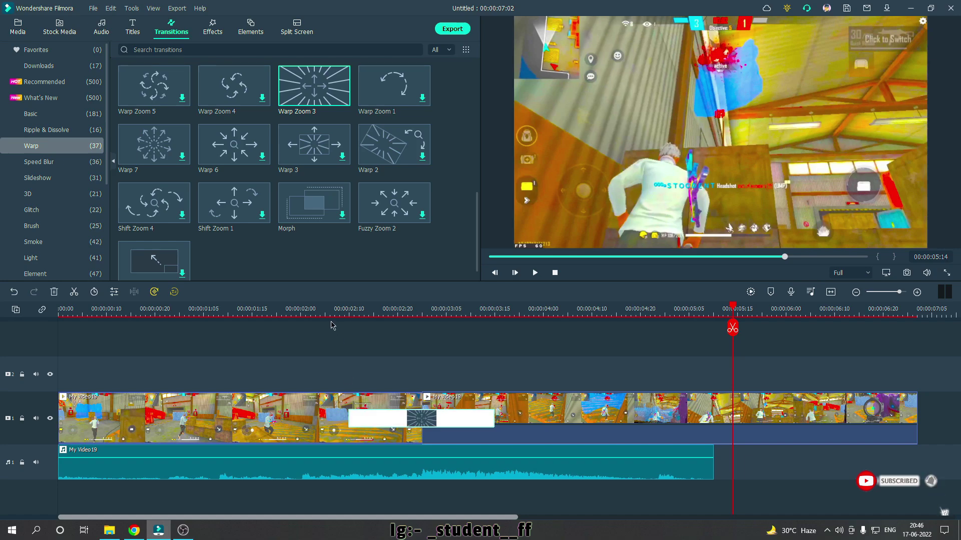
left_click(316, 310)
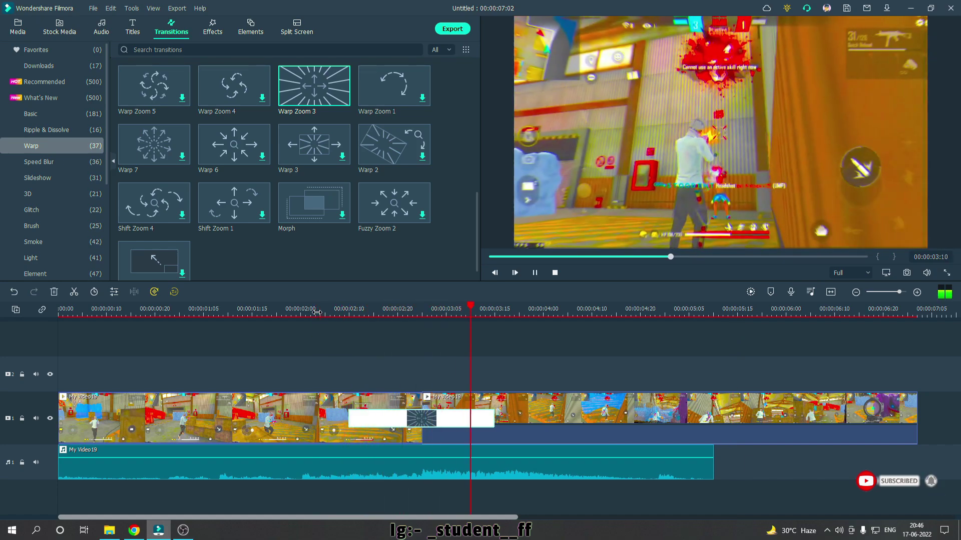
key("space")
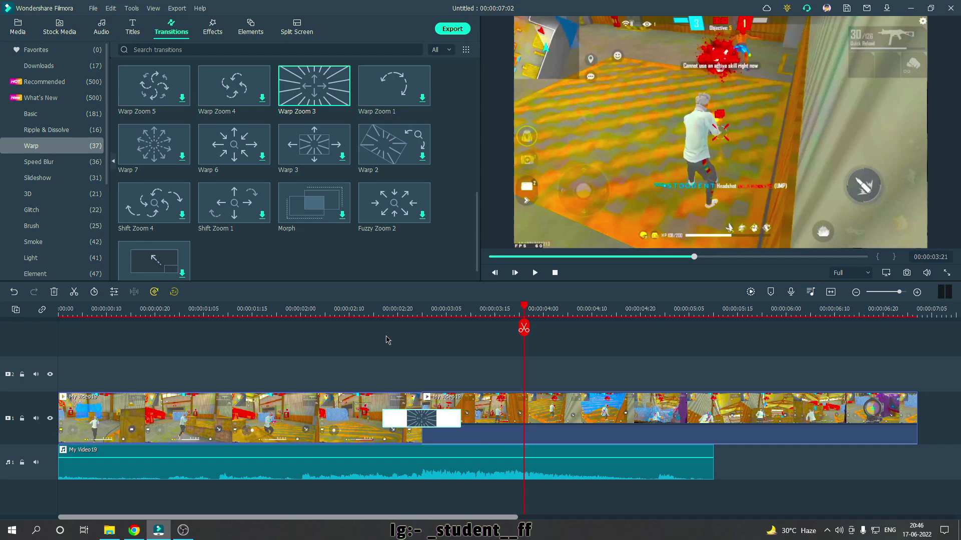
Play through the join, extend the end of the first clip to 00:00:03:04 and replay the transition
left_click(368, 314)
key("space")
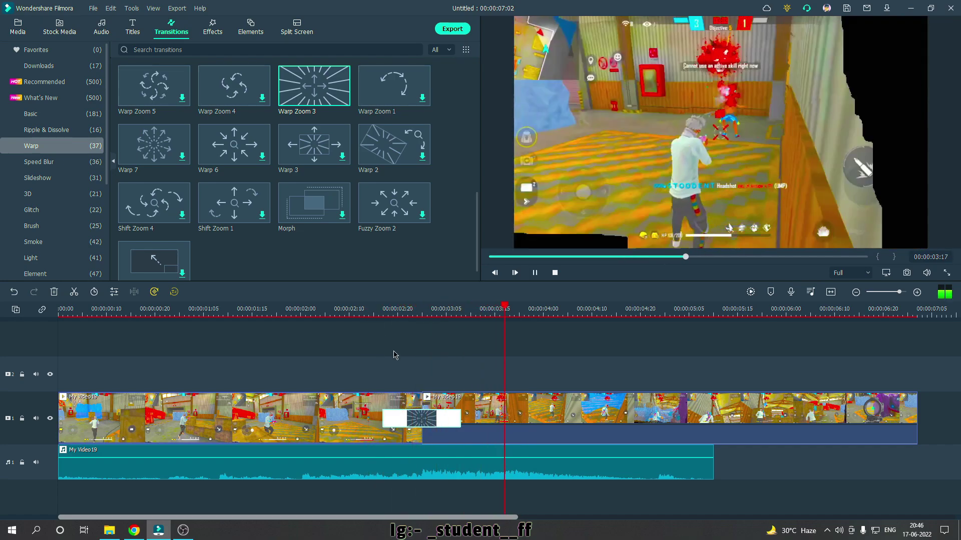
left_click(407, 408)
left_click_drag(421, 403, 441, 402)
left_click(386, 314)
key("space")
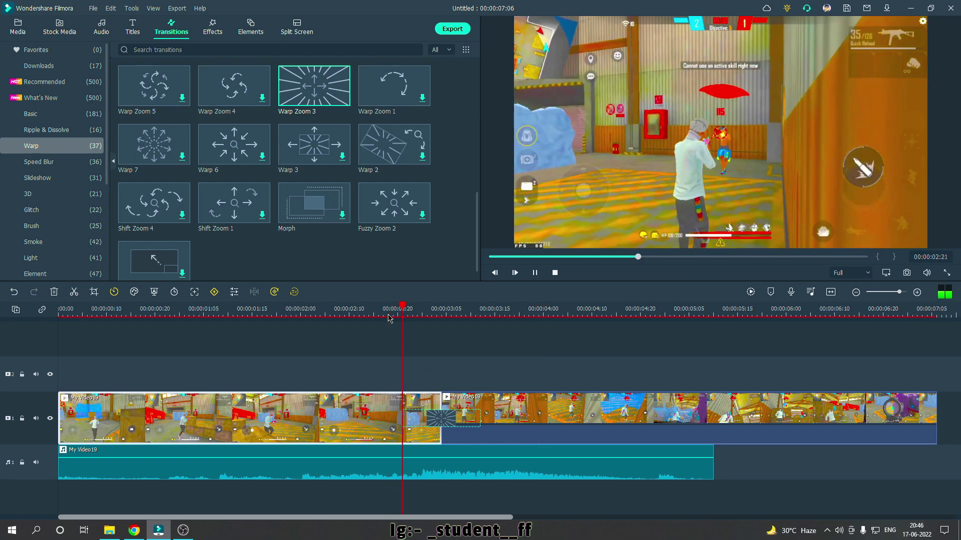
Trim the start of the second clip so its duration is 00:00:03:19, and play back the join
left_click(444, 401)
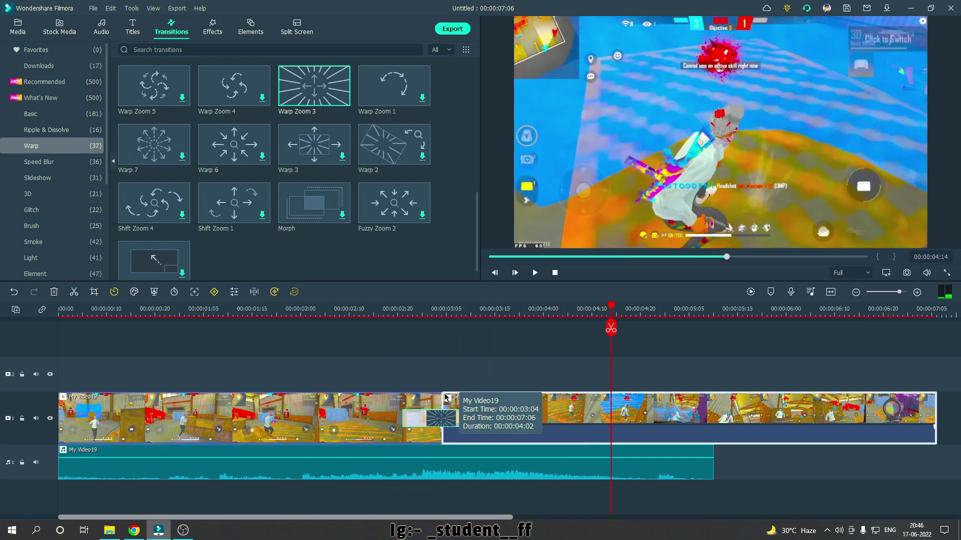
left_click_drag(439, 401, 480, 405)
left_click(388, 309)
key("space")
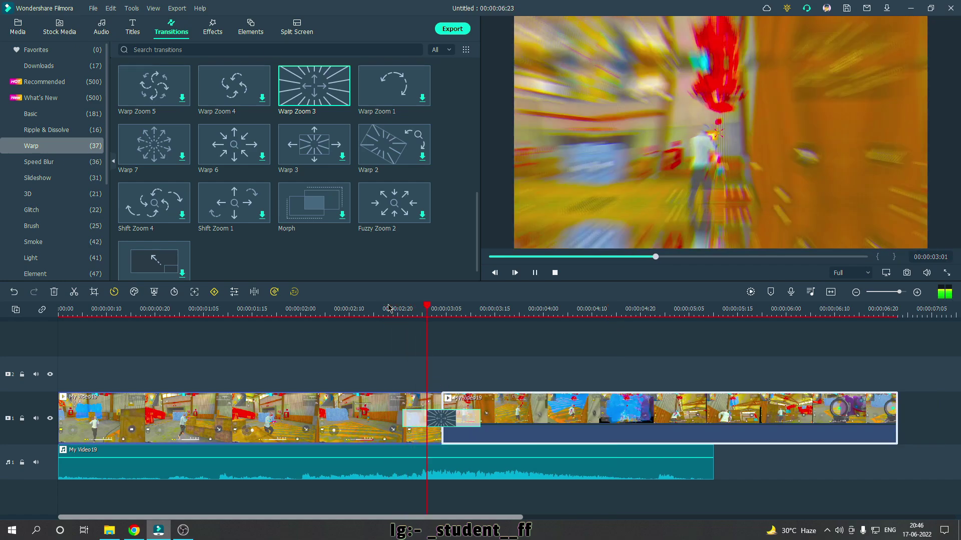
key("space")
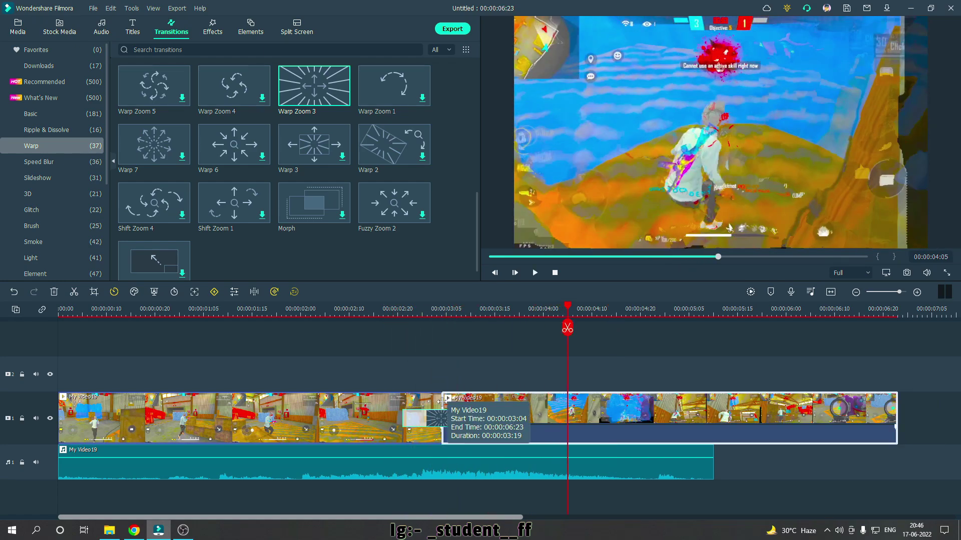
Trim more off the second clip's start so the sequence ends at 00:00:06:16, and play through the transition
left_click_drag(444, 402, 477, 404)
left_click(391, 309)
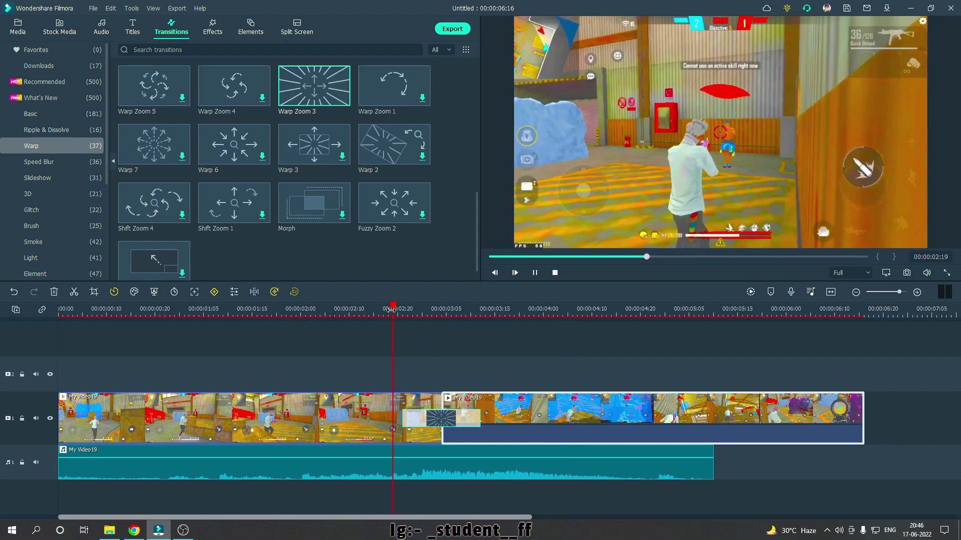
key("space")
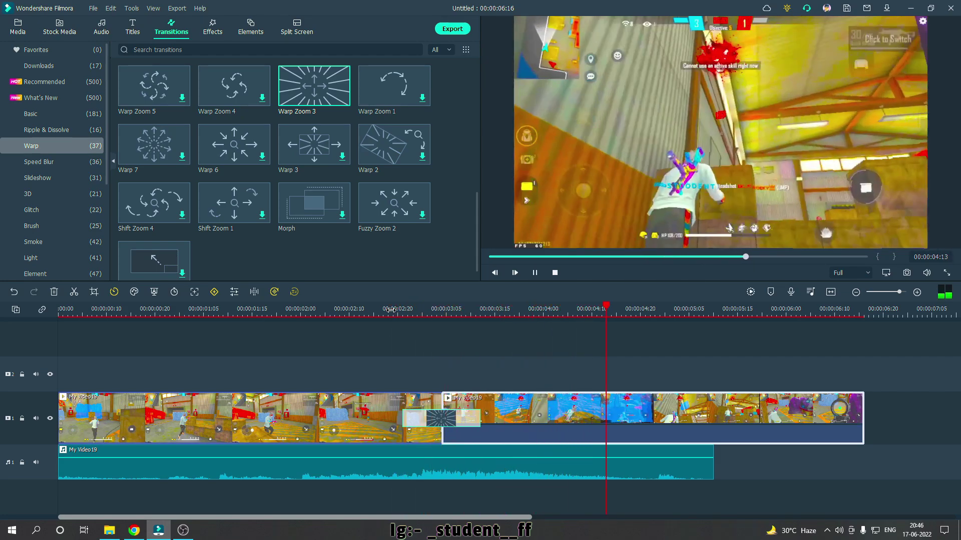
key("space")
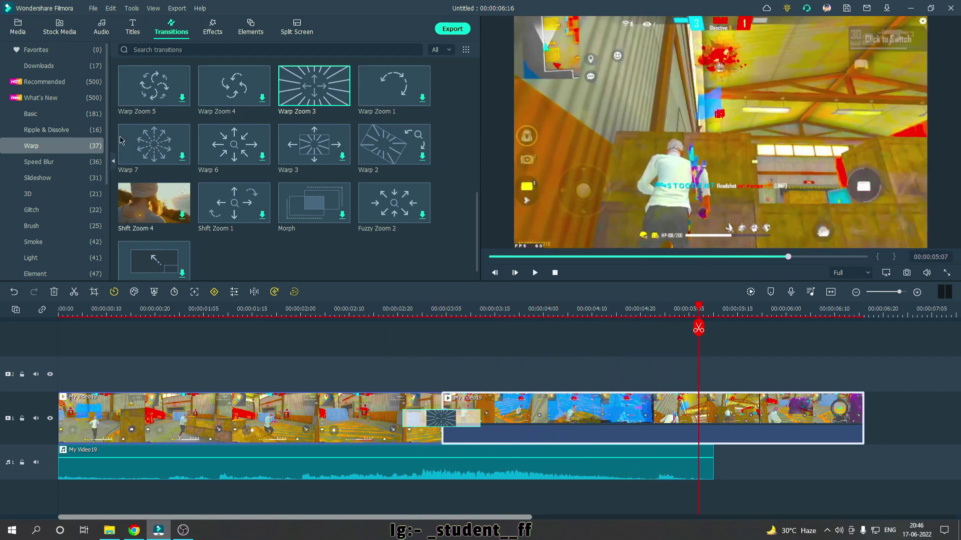
Preview the green-screen clip My Video125 and place it on the second video track, starting where the second gameplay clip begins
left_click(17, 26)
left_click_drag(380, 104, 373, 125)
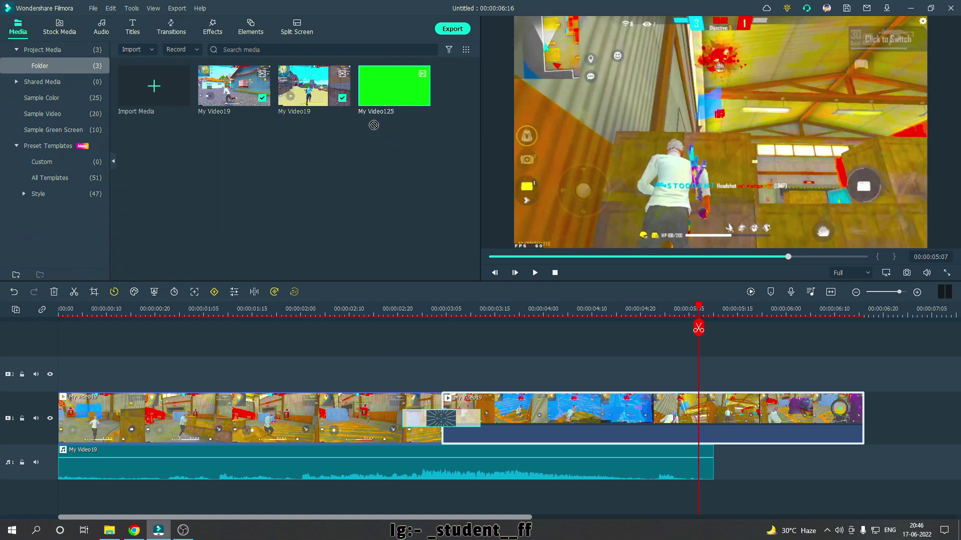
double_click(382, 96)
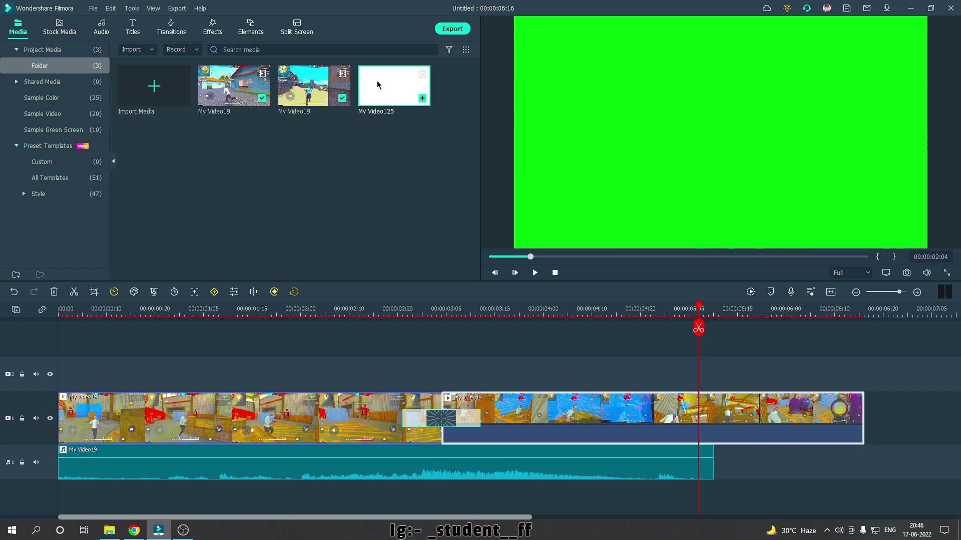
left_click_drag(377, 81, 447, 375)
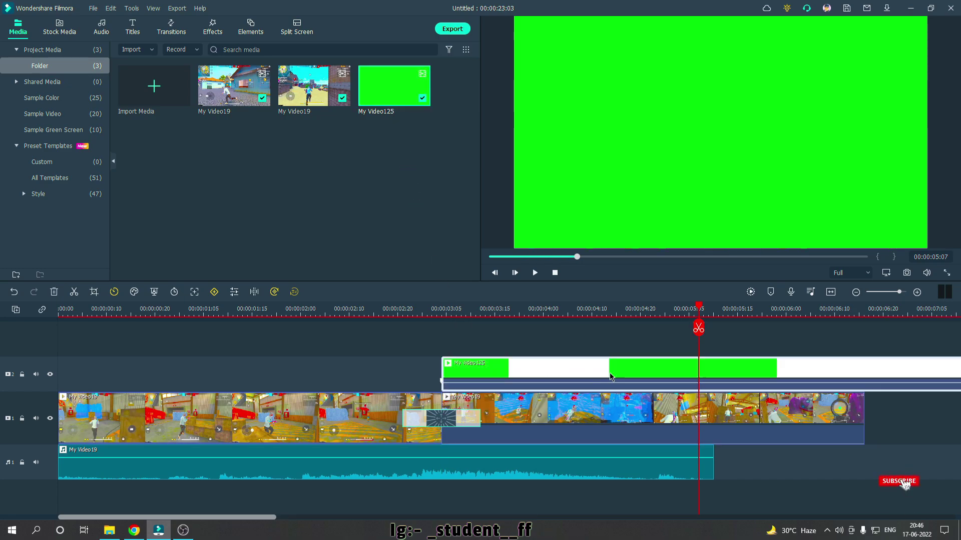
Split the green-screen clip at 00:00:06:16, the end of the gameplay, and delete the part after the cut
left_click(820, 342)
left_click(865, 334)
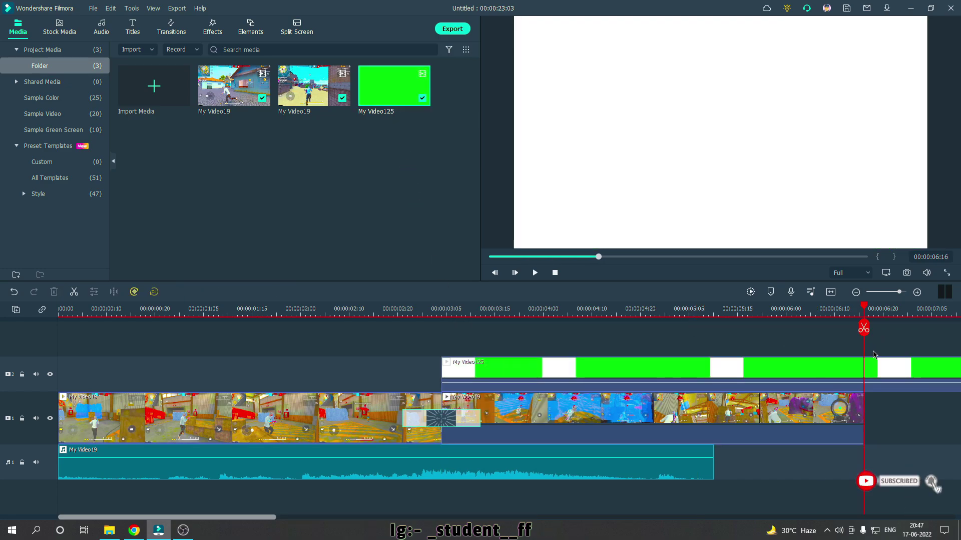
left_click(871, 366)
left_click(865, 331)
key("Delete")
double_click(682, 384)
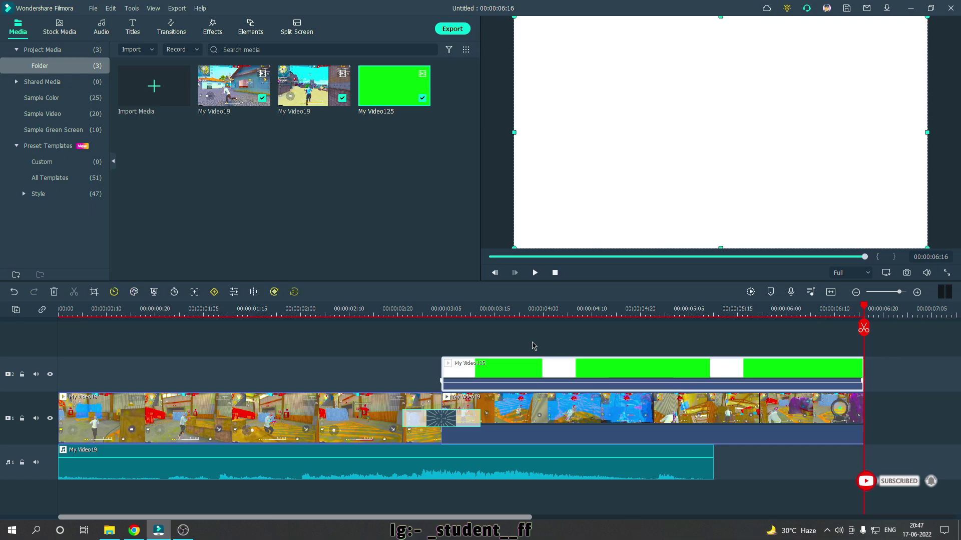
Play part of the green-screen clip, then apply Chroma Key to it with the green sampled from the preview
left_click(496, 345)
key("space")
key("space")
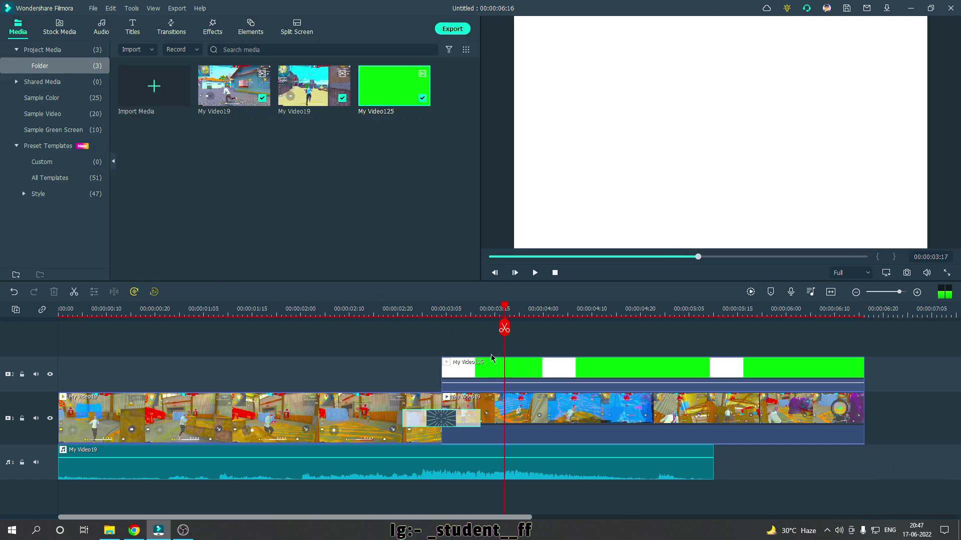
left_click(494, 369)
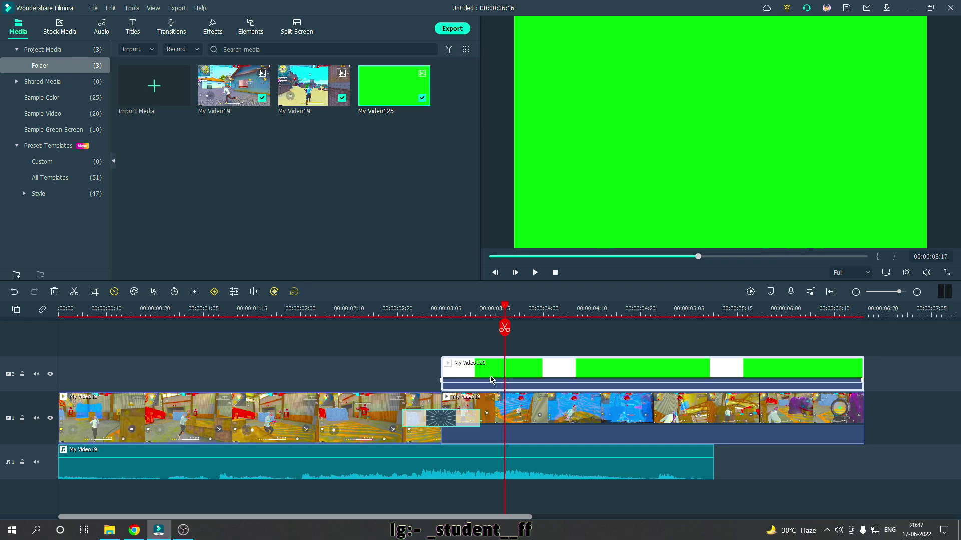
left_click(154, 292)
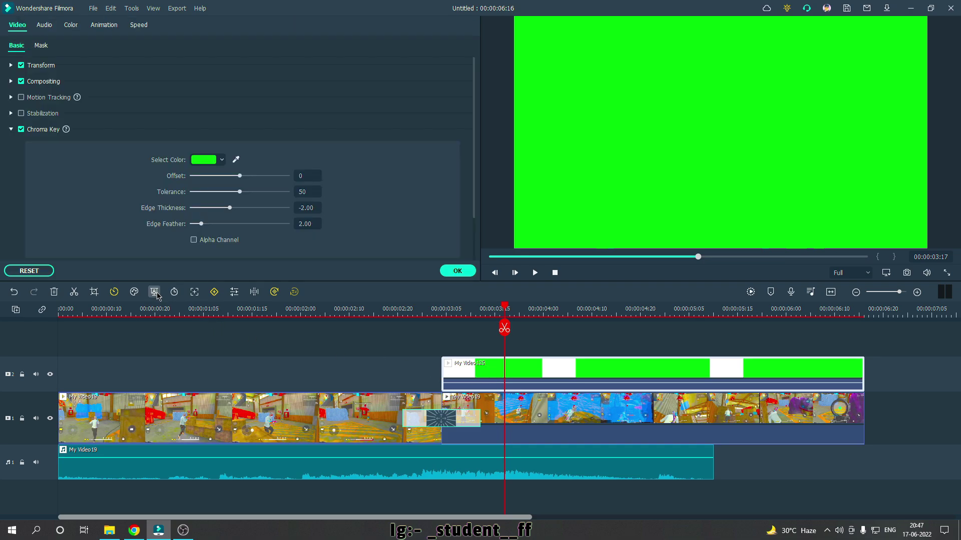
left_click(236, 159)
left_click(599, 169)
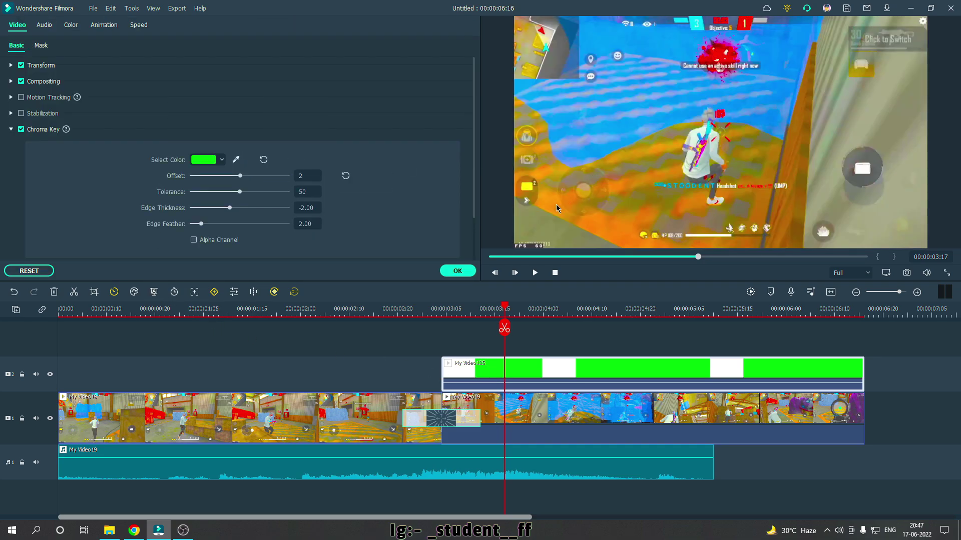
left_click(457, 271)
Set the green-screen clip's blending mode to Overlay, lower its opacity and play back the flashes over the gameplay
double_click(455, 364)
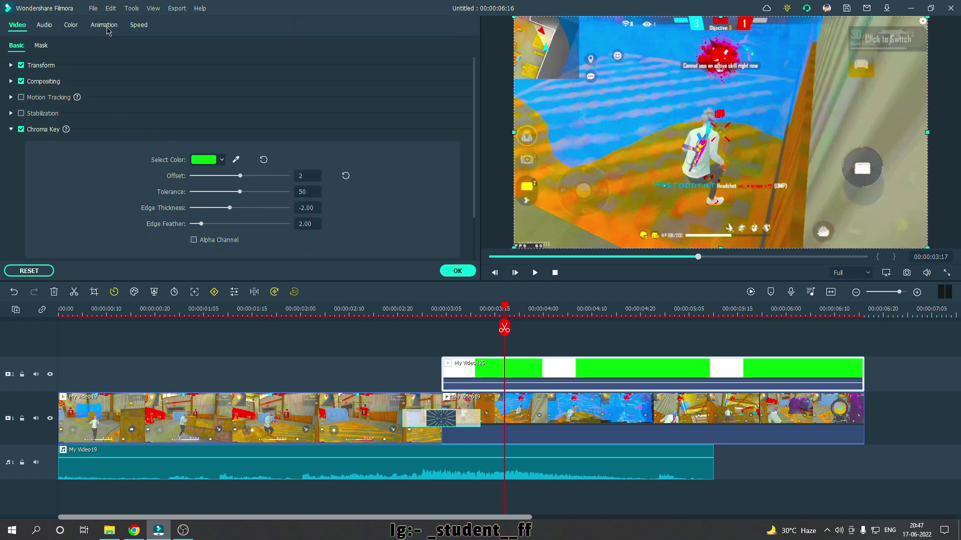
left_click(11, 81)
left_click(192, 112)
scroll(226, 252, "down", 4)
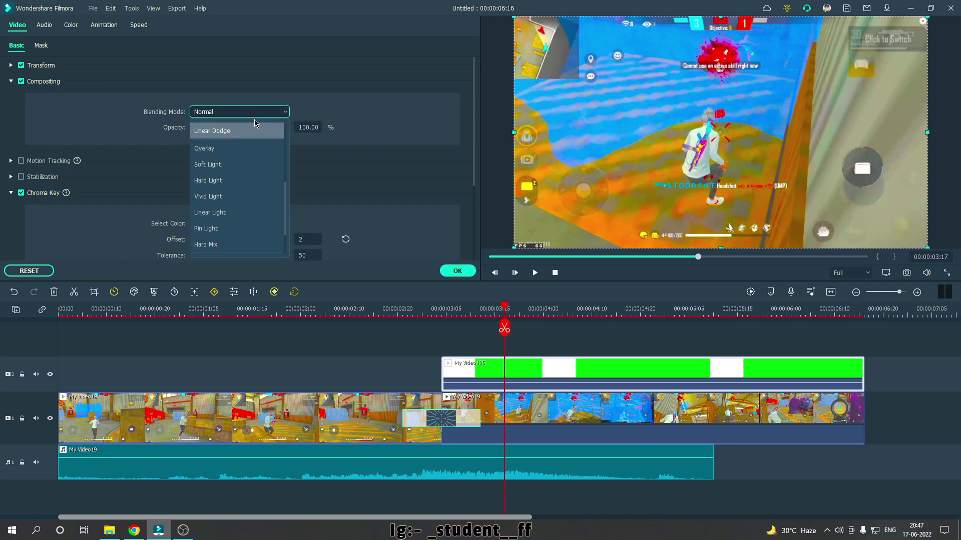
scroll(220, 230, "up", 2)
left_click(221, 195)
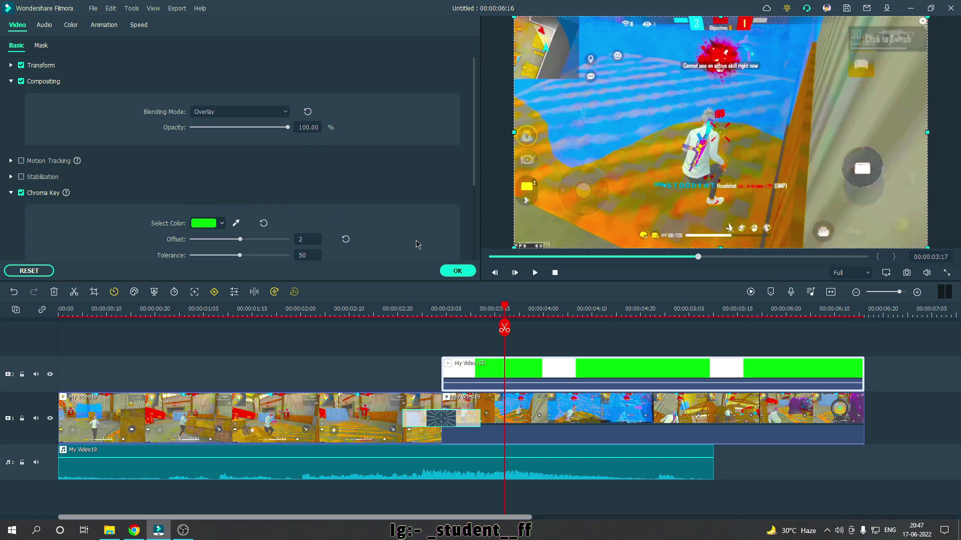
left_click(236, 127)
left_click(457, 271)
key("space")
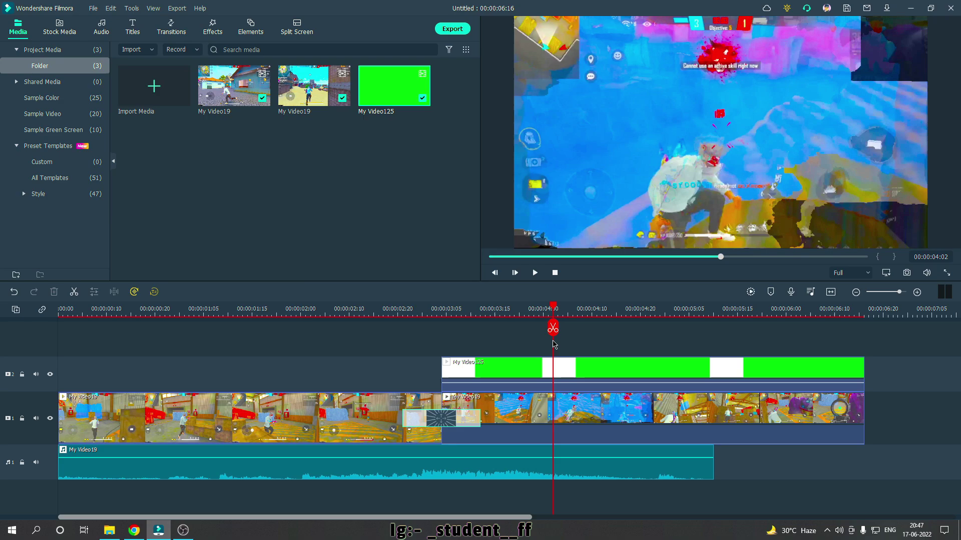
key("space")
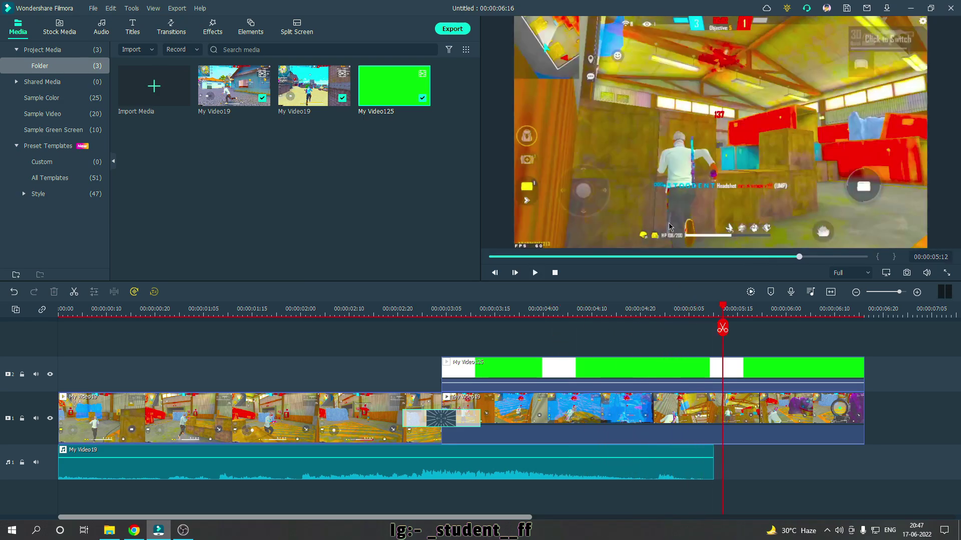
left_click(403, 313)
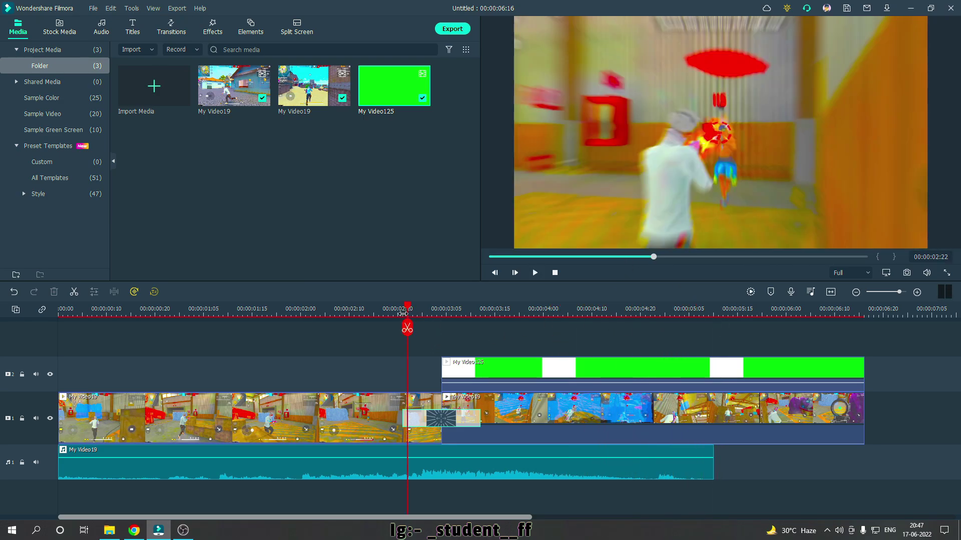
key("space")
key("space")
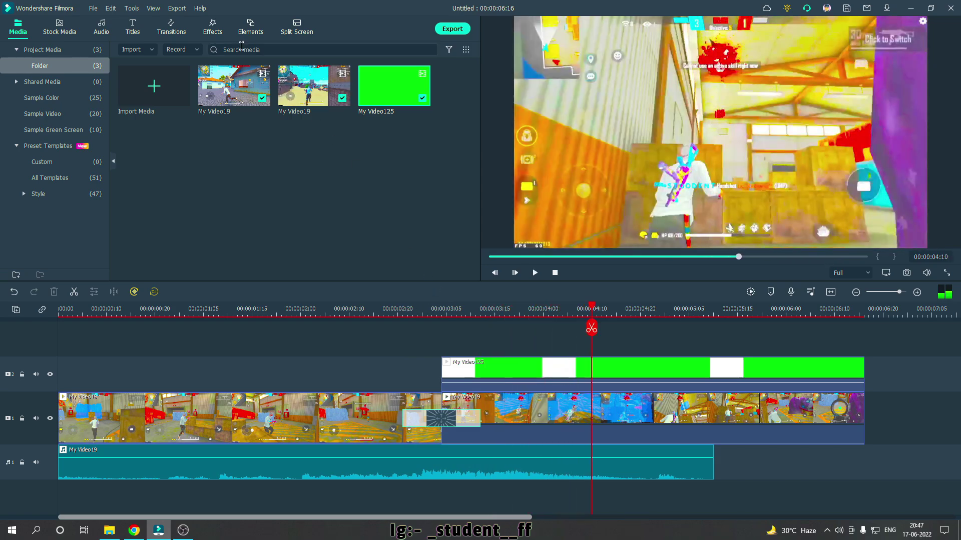
Search the effects for "mild" and add the Mild effect on a new track above the overlay, starting at the join
left_click(213, 27)
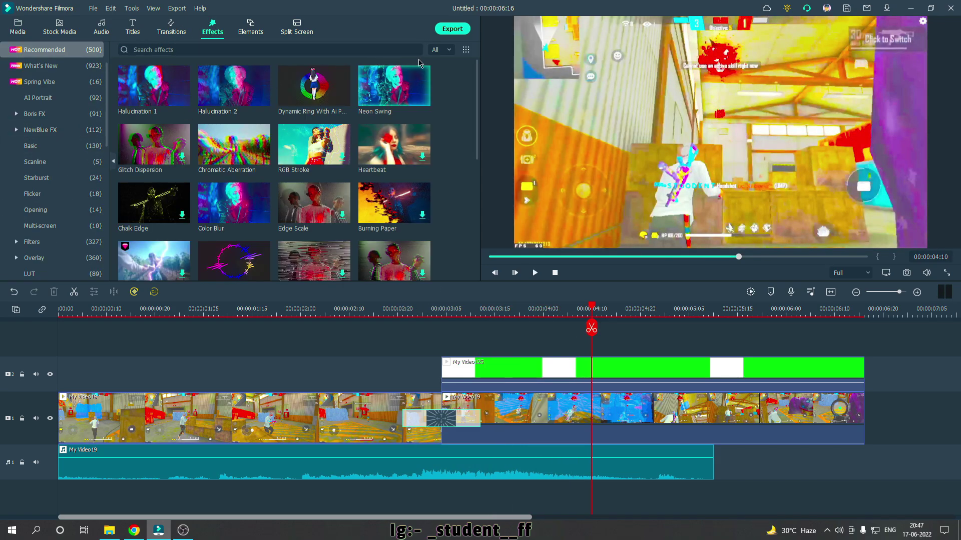
left_click(306, 50)
type("m")
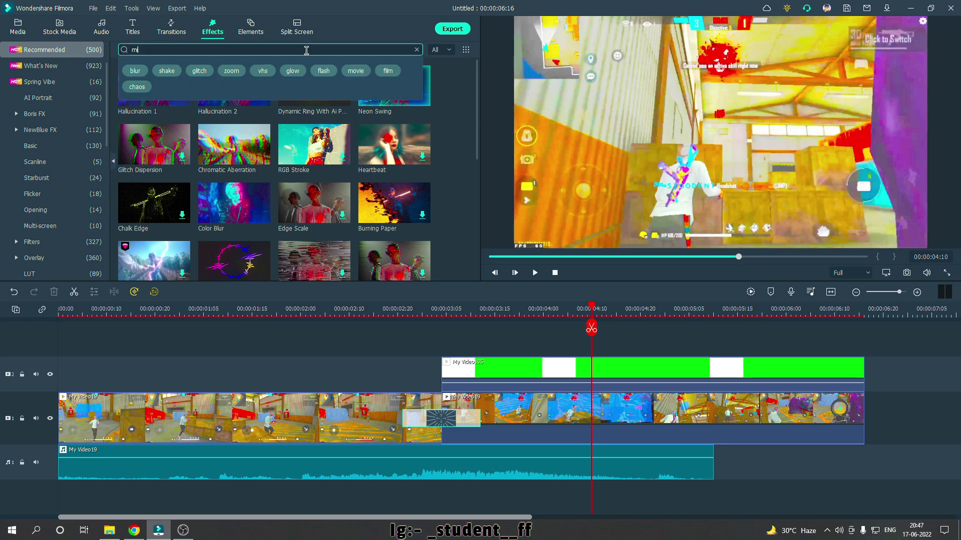
type("ild")
key("Return")
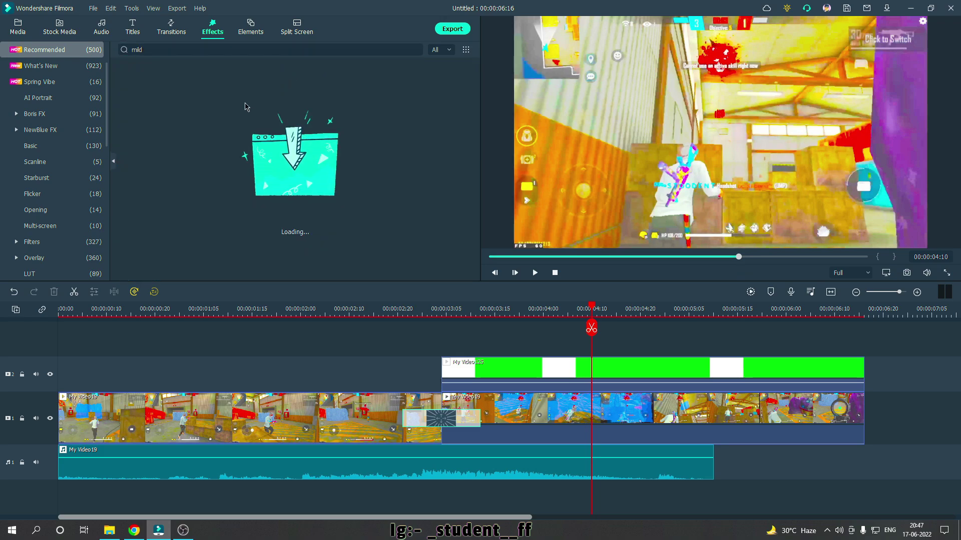
left_click_drag(152, 83, 151, 81)
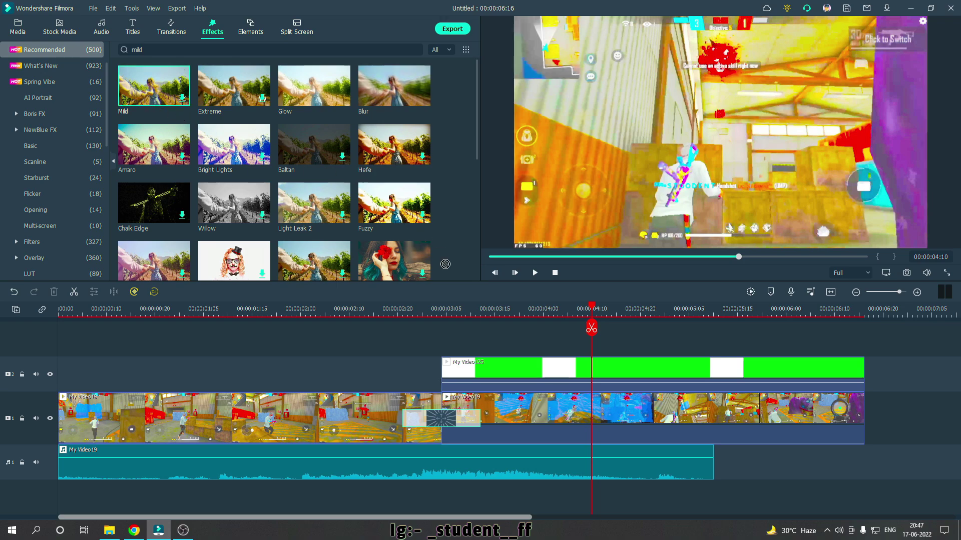
left_click_drag(445, 264, 438, 348)
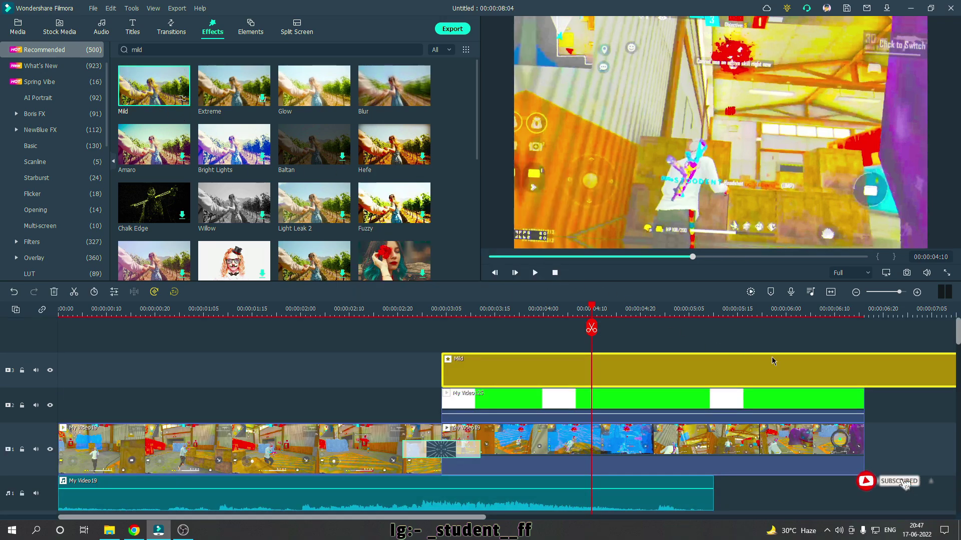
Split the Mild effect at 00:00:06:16, where the clips below end, and delete the excess part
left_click(877, 346)
key("End")
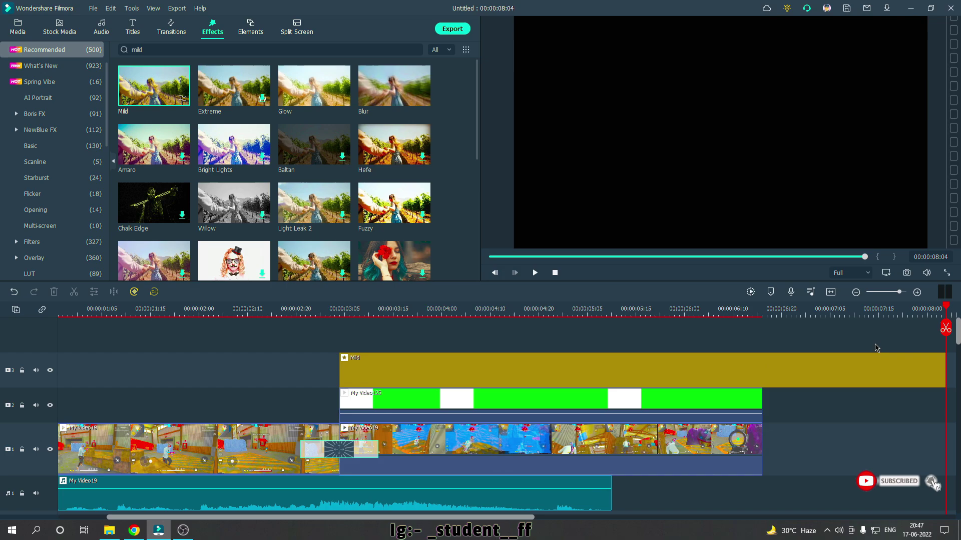
key("Up")
left_click(779, 367)
left_click(761, 328)
key("Delete")
Set the Mild effect's Position X and Position Y to 0.00, Position Z to 8.84 and Frequency to 2.71
double_click(729, 375)
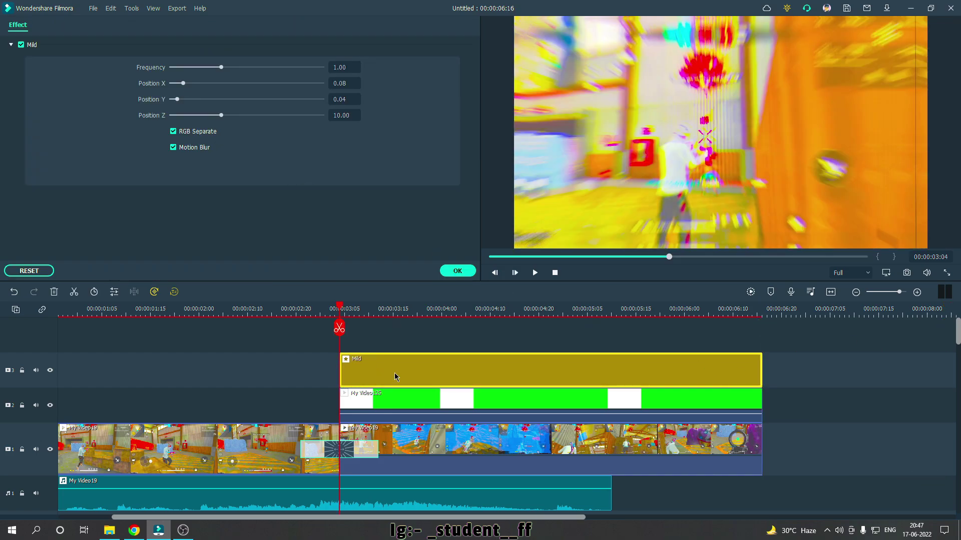
left_click_drag(171, 83, 158, 100)
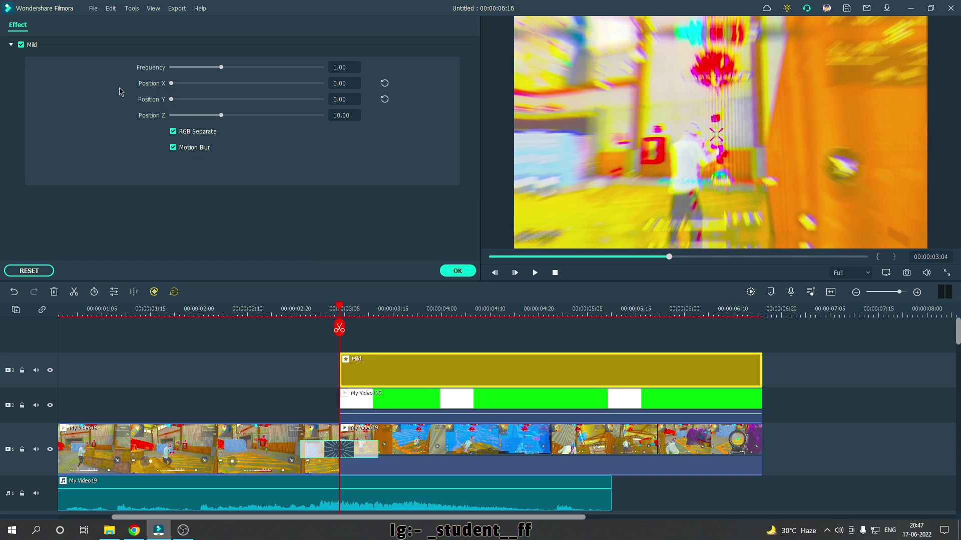
left_click_drag(227, 118, 199, 118)
left_click(292, 68)
Hide the second video track with the flash overlay and play the shake effect from the join
left_click(50, 406)
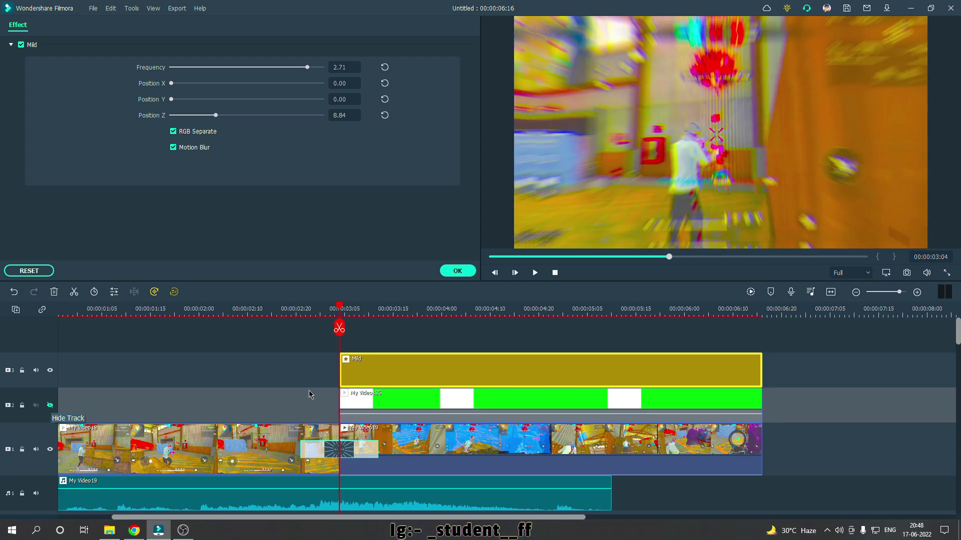
key("space")
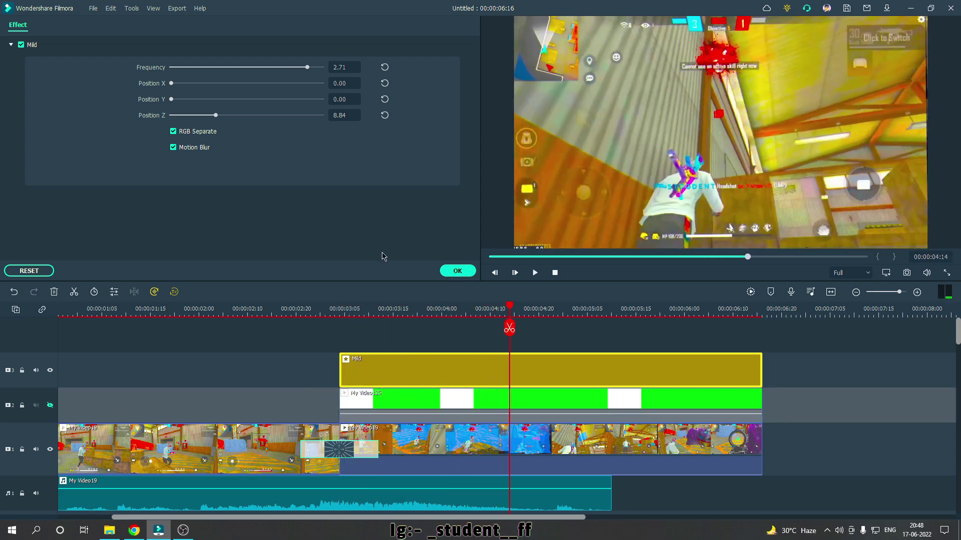
Set the Mild effect's Frequency to 3.00 and Position Z to 17.38, previewing the shake and confirming the settings
left_click(323, 68)
key("space")
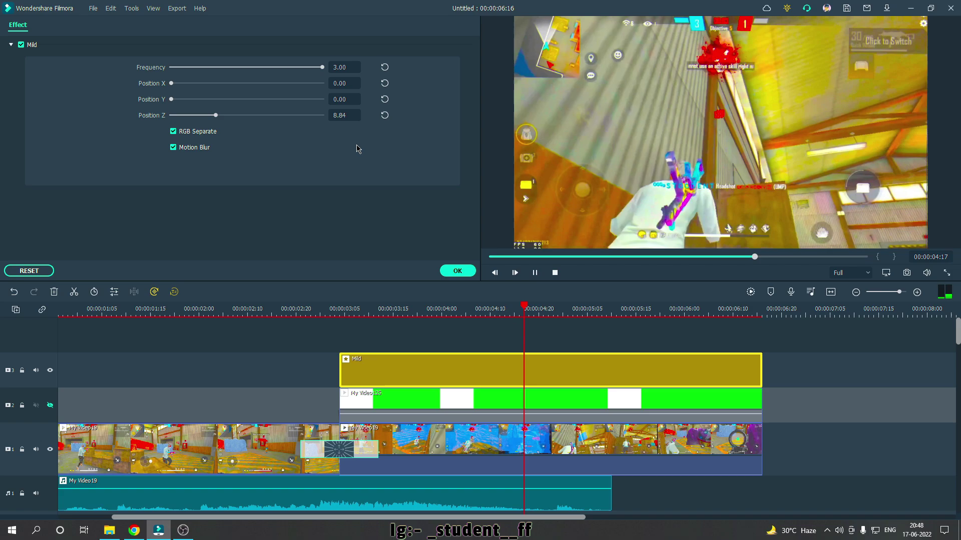
key("space")
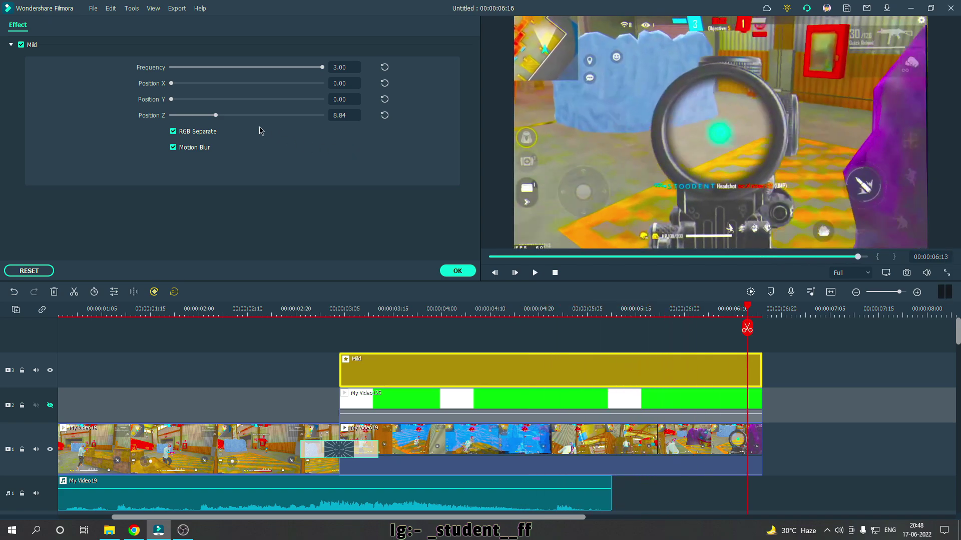
left_click(258, 115)
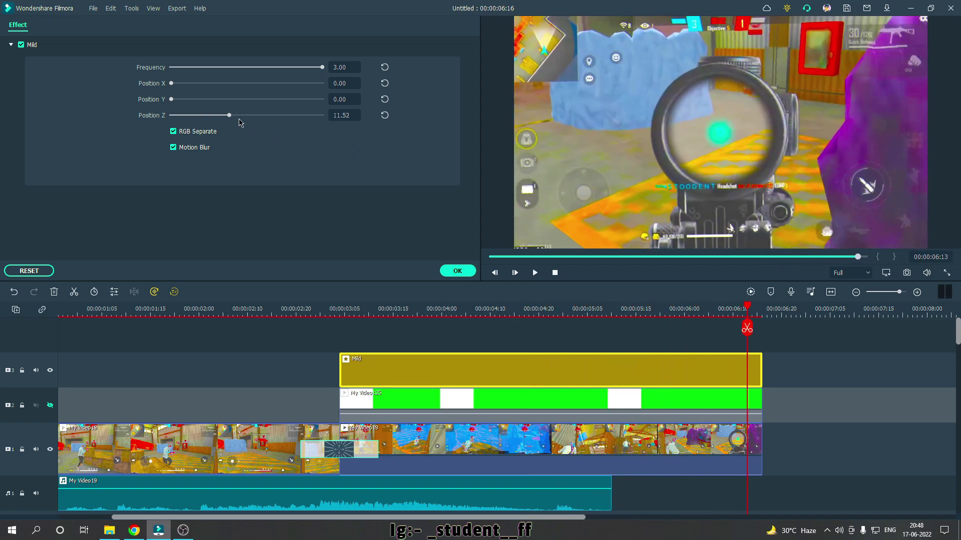
left_click(345, 314)
key("space")
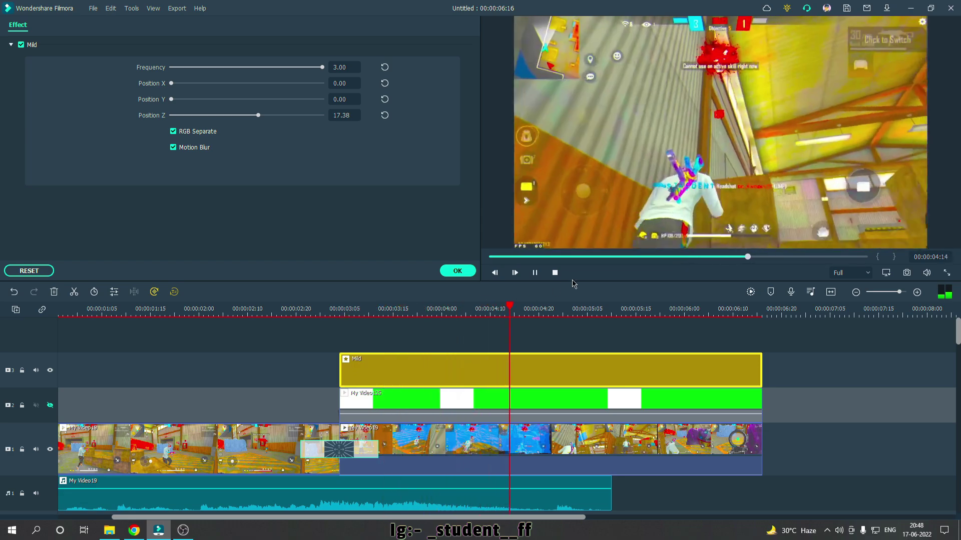
key("space")
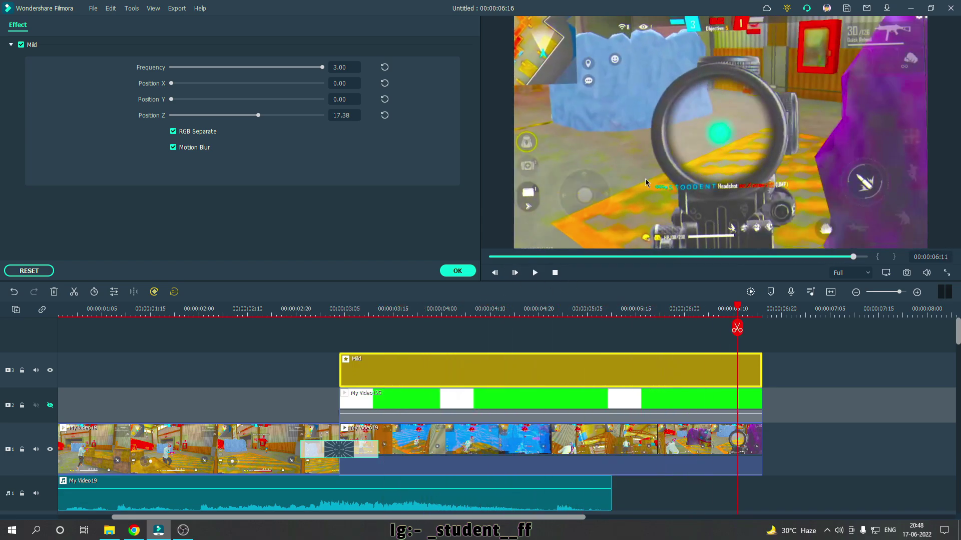
left_click(457, 270)
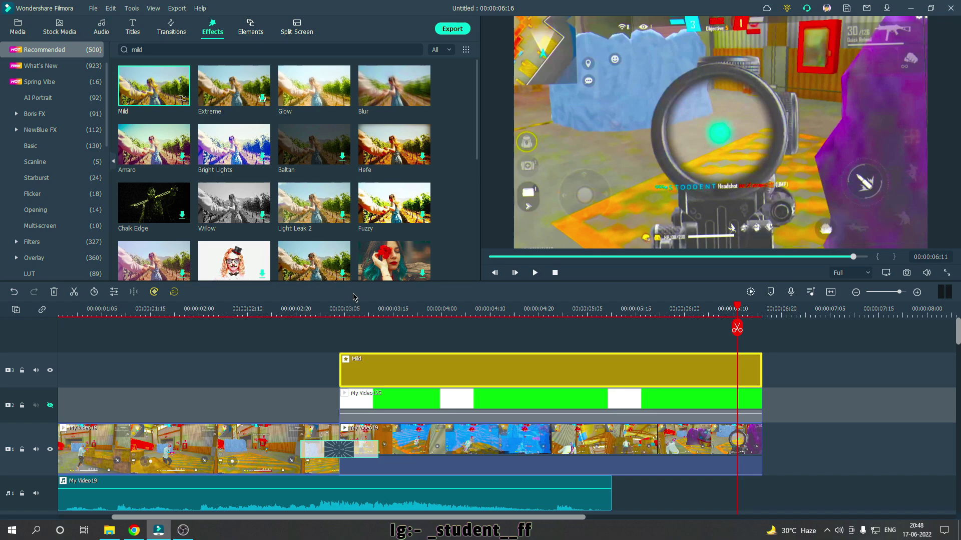
Add a custom animation keyframe to the gameplay clip after the join, at 00:00:03:04, and set its scale to 115%
double_click(415, 448)
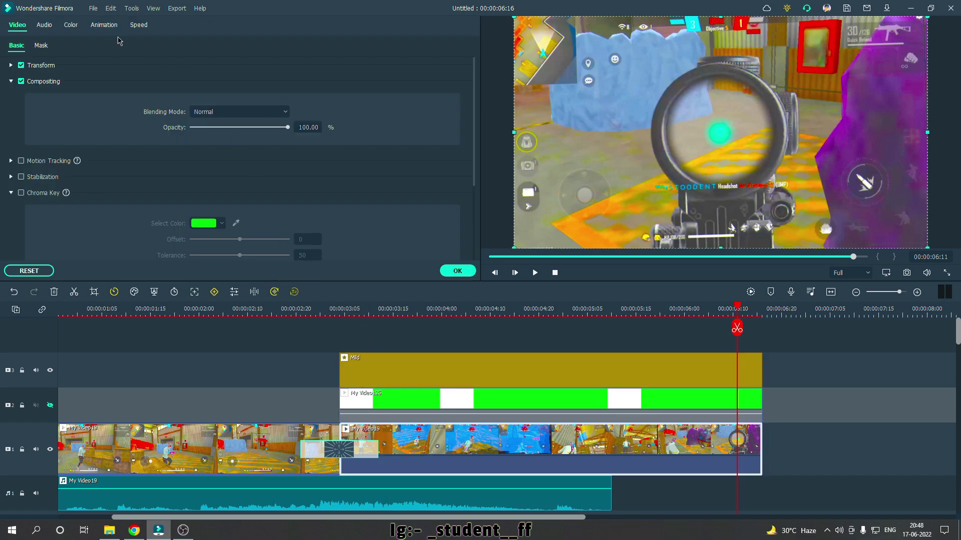
left_click(359, 345)
double_click(375, 466)
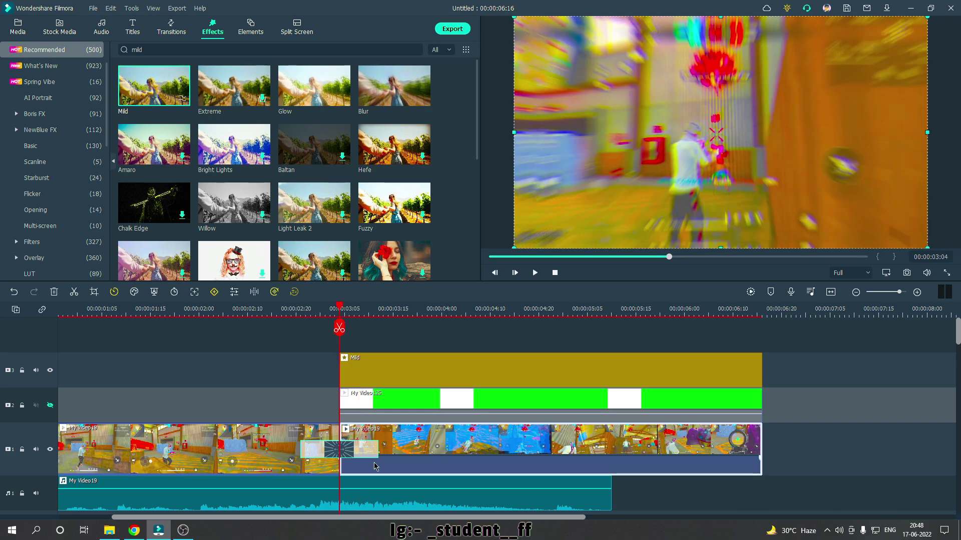
left_click(104, 25)
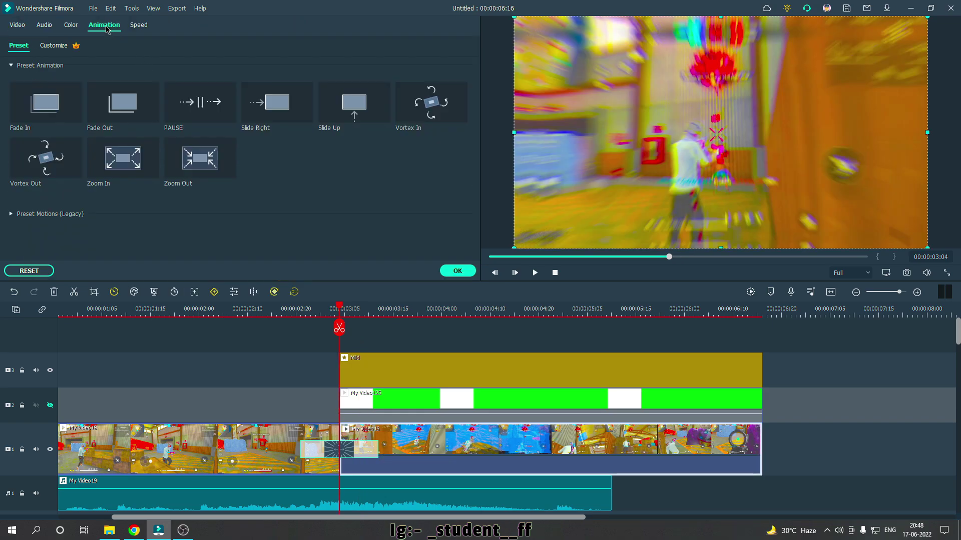
left_click(53, 45)
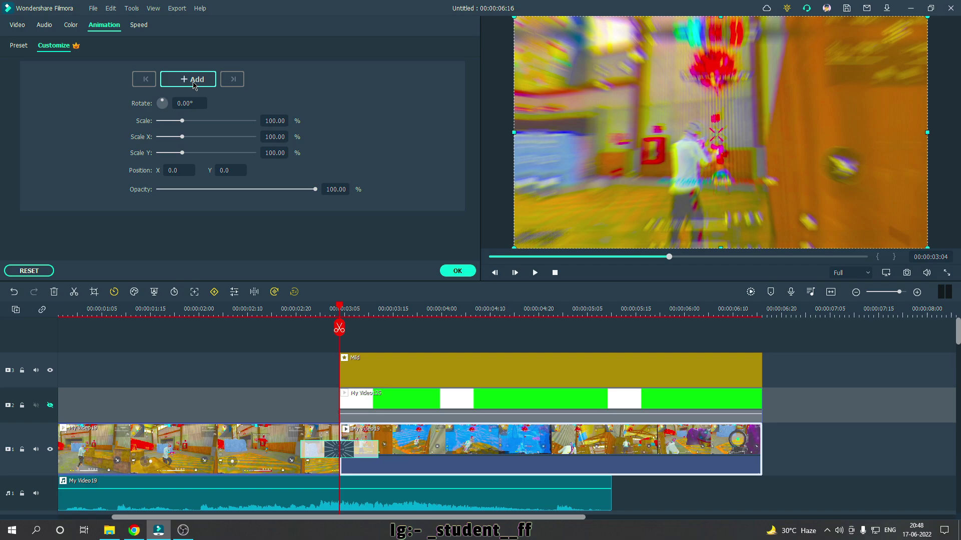
left_click(193, 81)
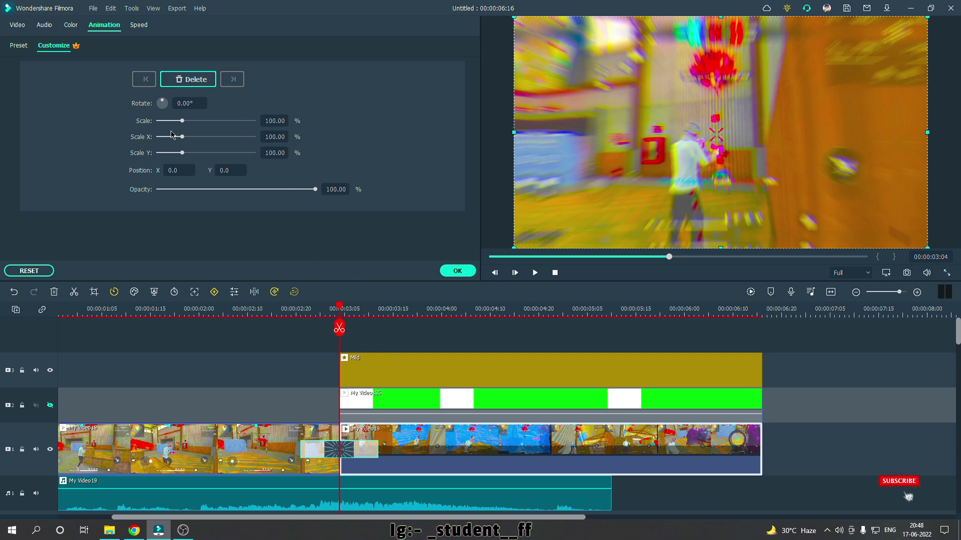
left_click_drag(183, 121, 184, 121)
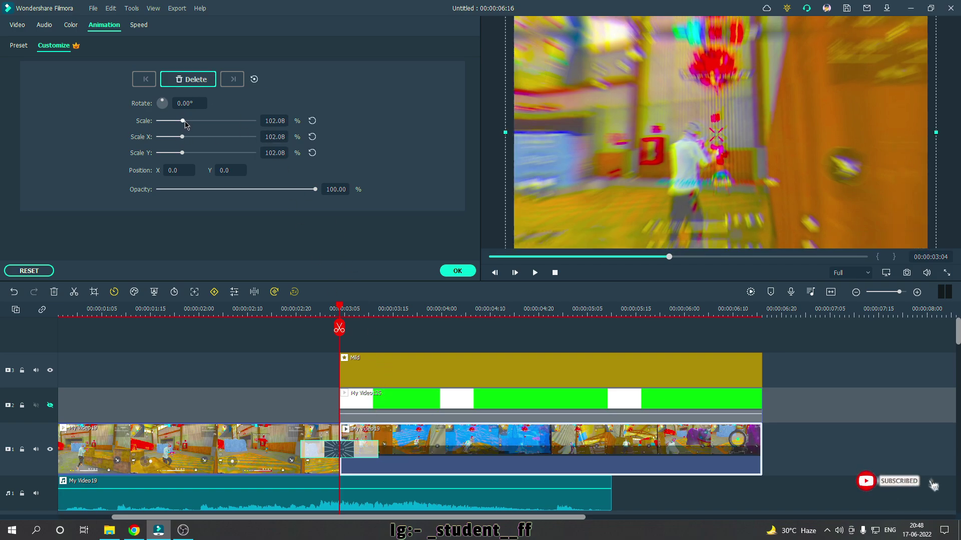
left_click(280, 121)
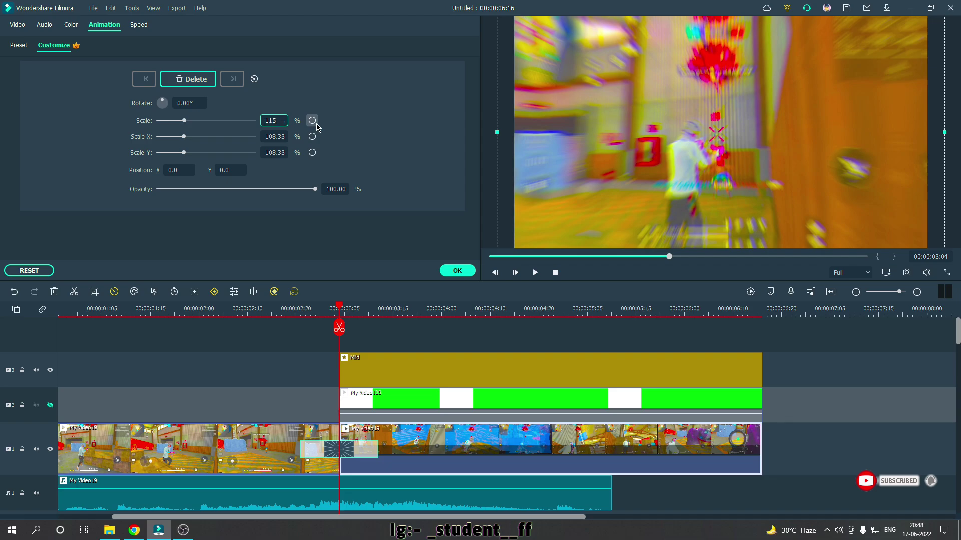
left_click(370, 140)
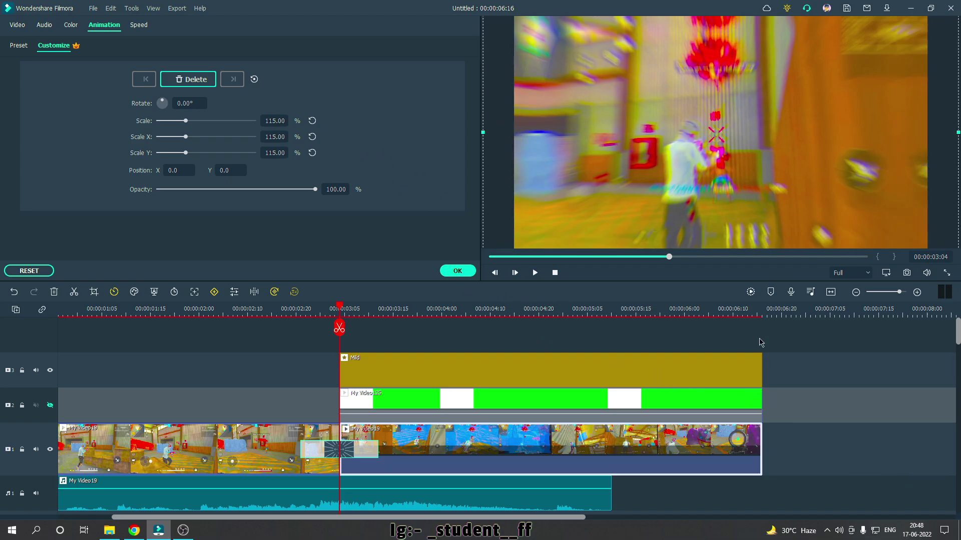
Reset the clip's scale to 100% at its end, 00:00:06:16, as a second keyframe and confirm the animation
left_click(759, 311)
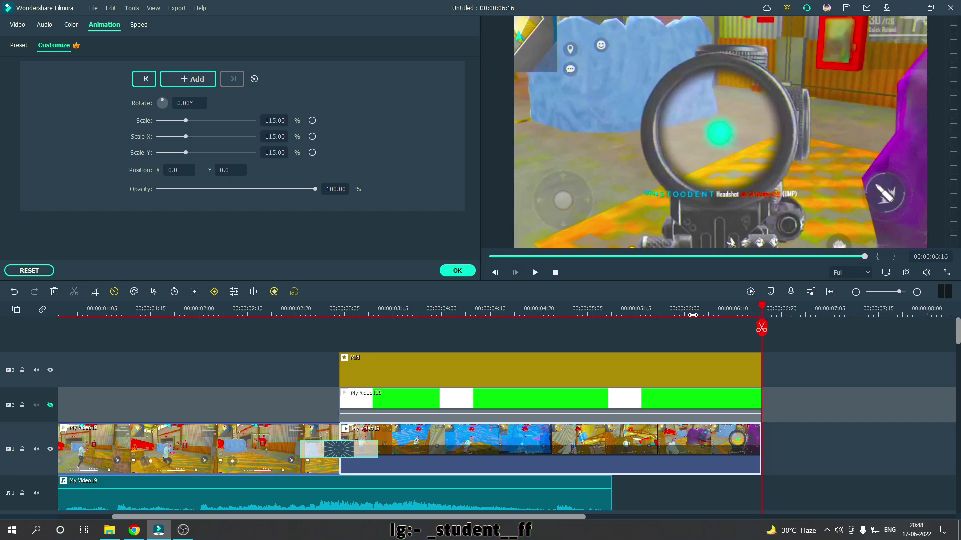
left_click(312, 121)
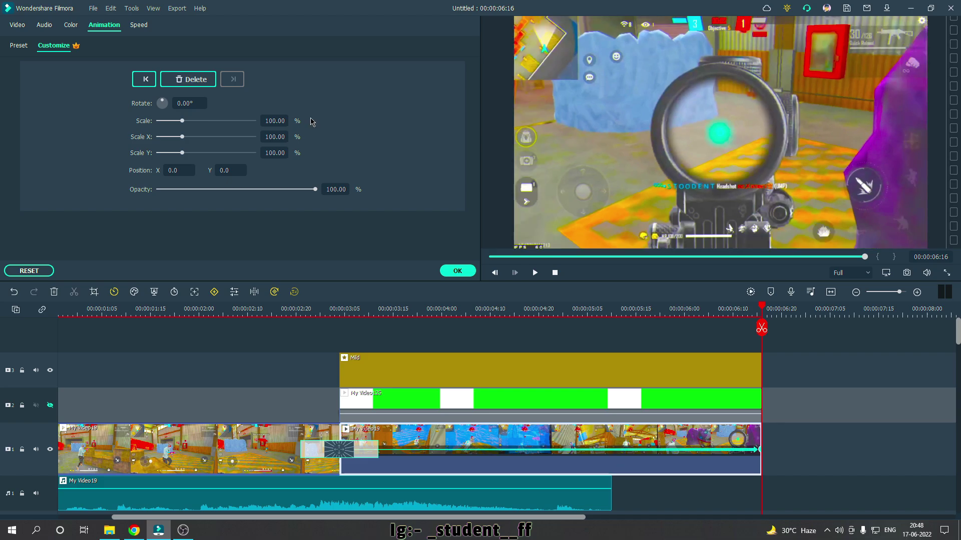
left_click(457, 271)
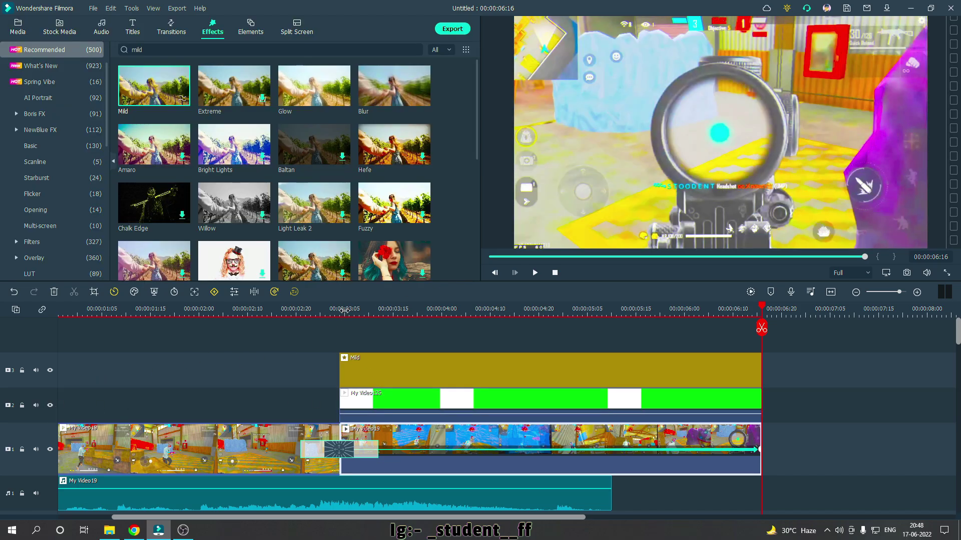
Play the edit from the join and again from just before the warp transition to check the zoom-out with the flash and shake
left_click(344, 308)
key("space")
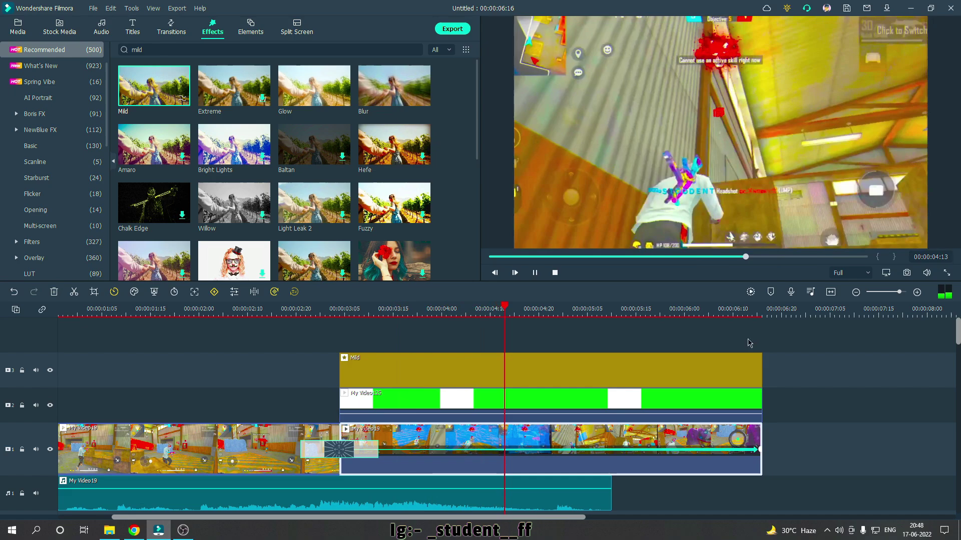
key("space")
left_click(271, 313)
key("space")
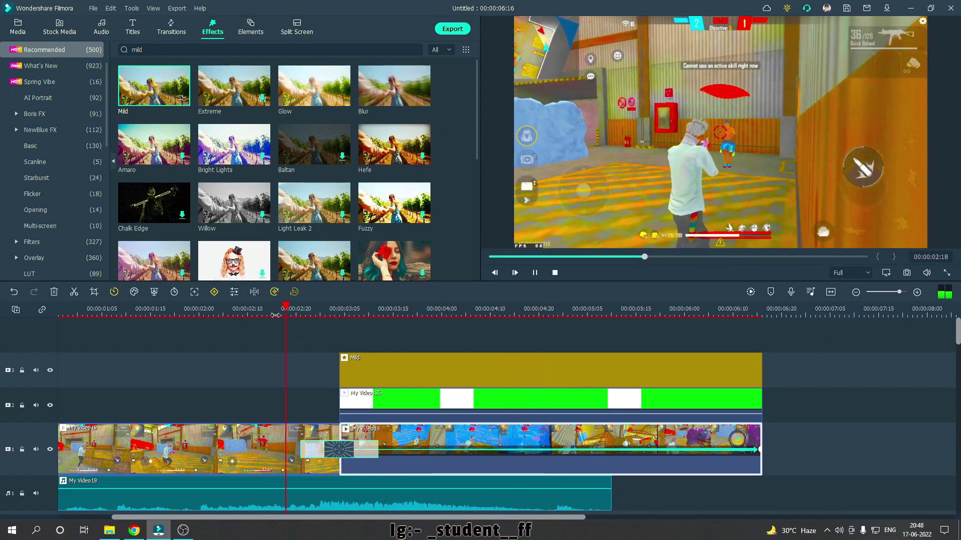
key("space")
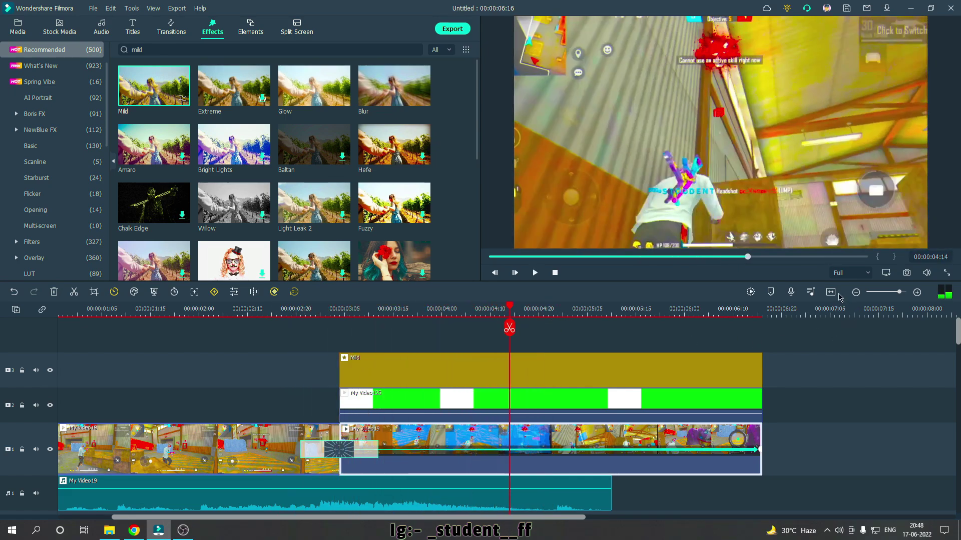
Import the bass drop sound effect from the file explorer and place it on a separate audio track, starting just before the warp transition
left_click(830, 292)
left_click(18, 27)
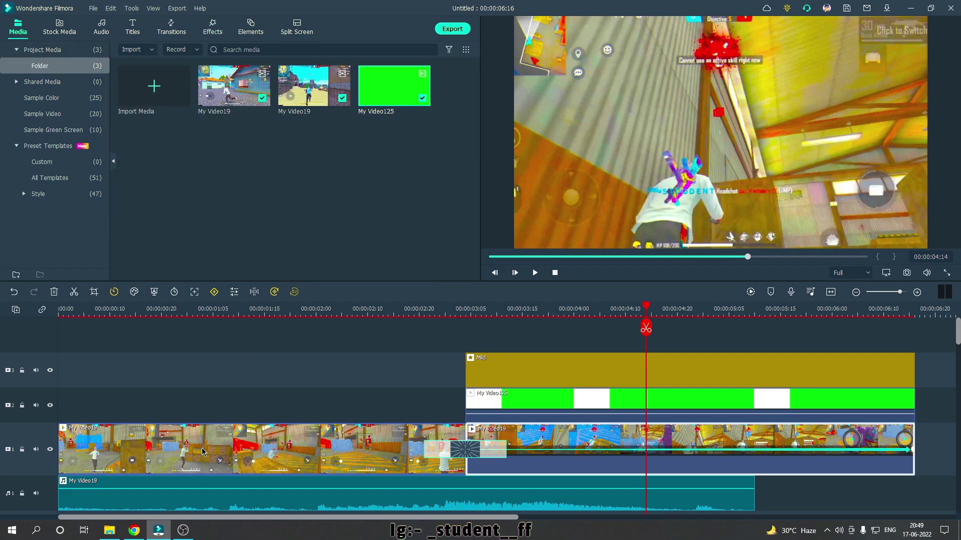
scroll(475, 389, "down", 2)
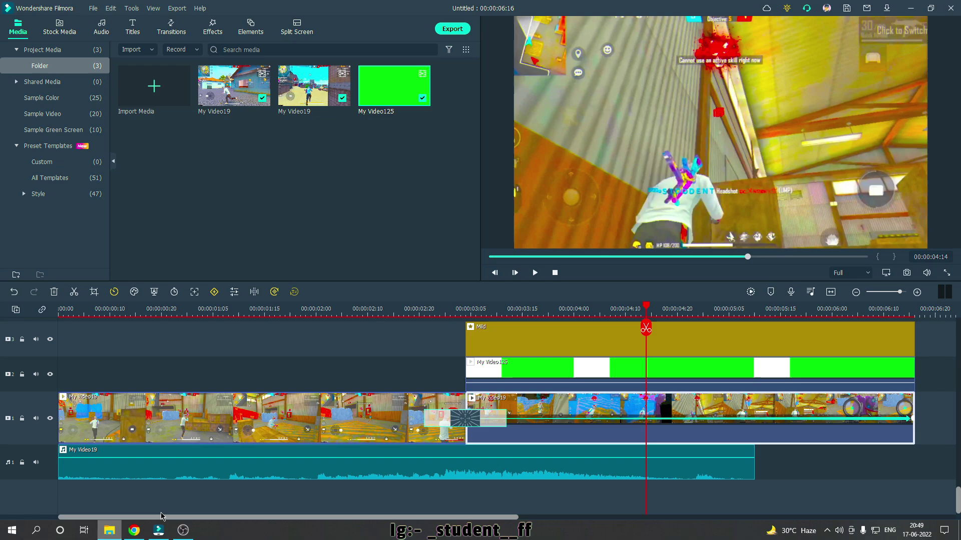
left_click_drag(109, 530, 411, 191)
double_click(129, 130)
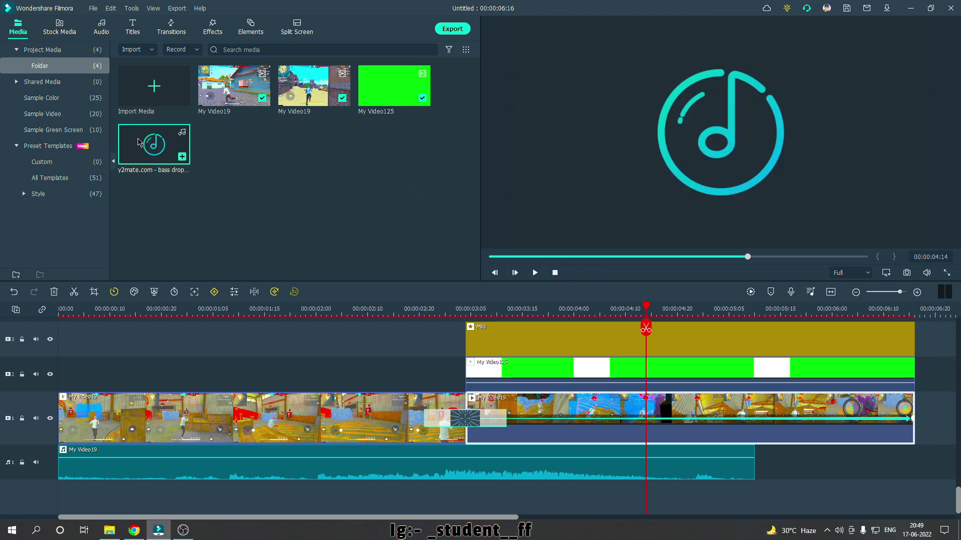
key("space")
left_click_drag(314, 249, 424, 495)
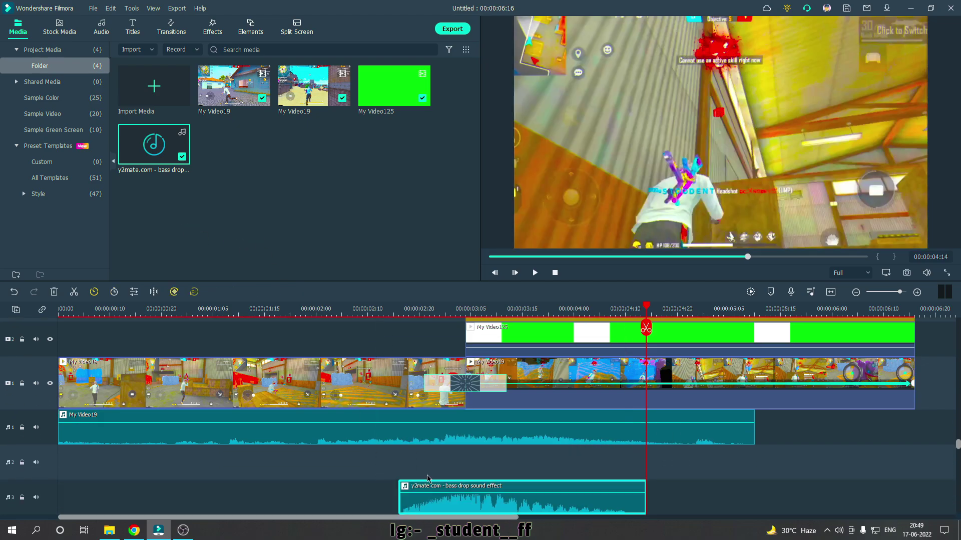
Play from 00:00:02:13 through the join to check the bass drop's timing against the headshot transition
left_click(383, 309)
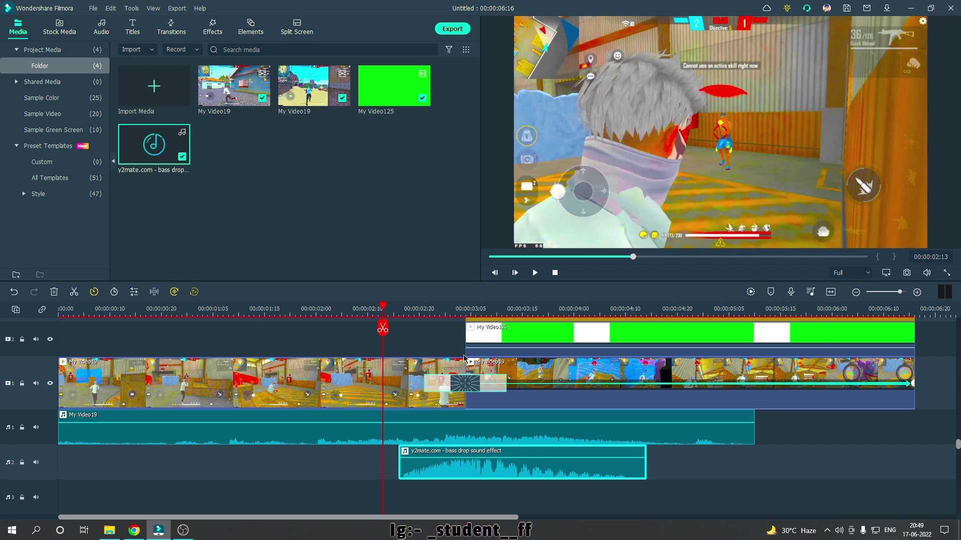
scroll(490, 364, "up", 2)
key("space")
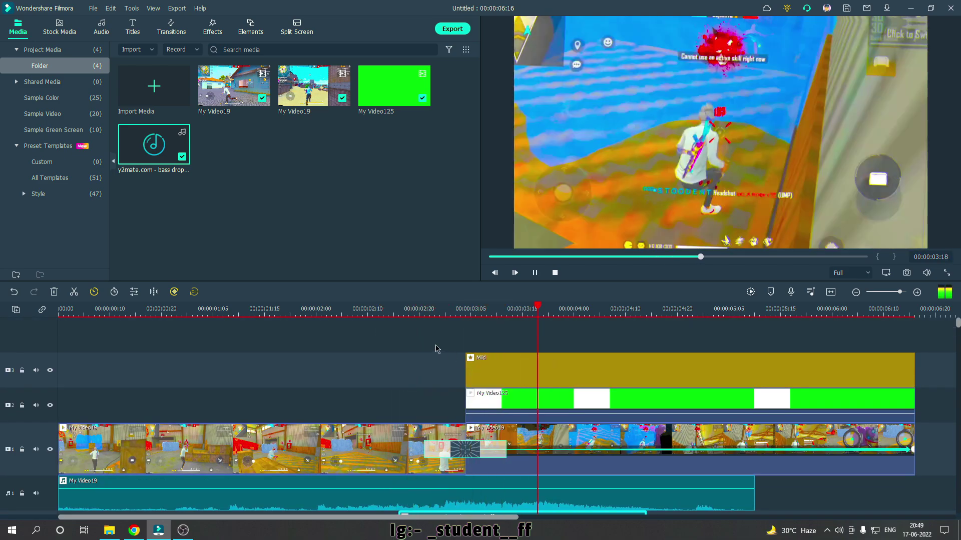
key("space")
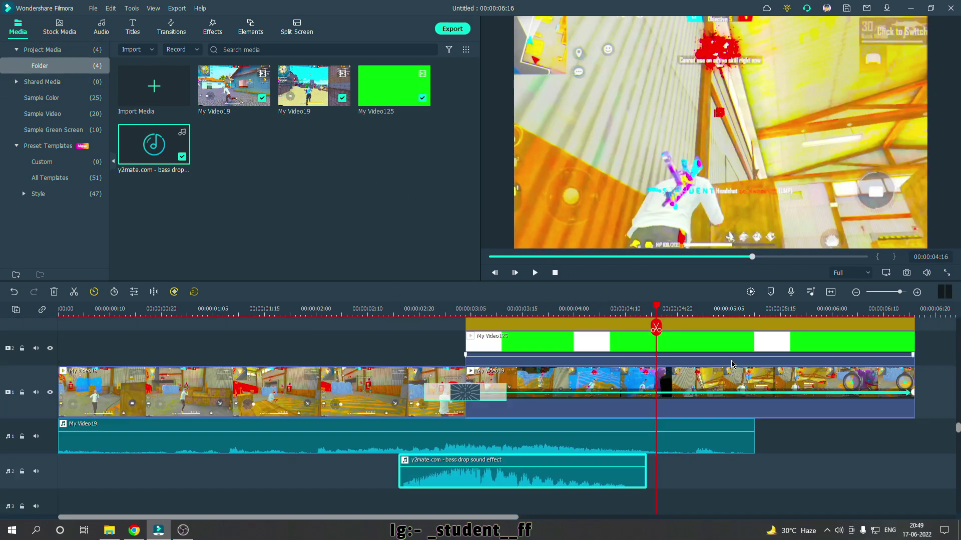
Place the Dustystaytrue music on the third audio track at the timeline's start and trim about 12 seconds off its beginning
scroll(868, 402, "down", 2)
left_click(295, 309)
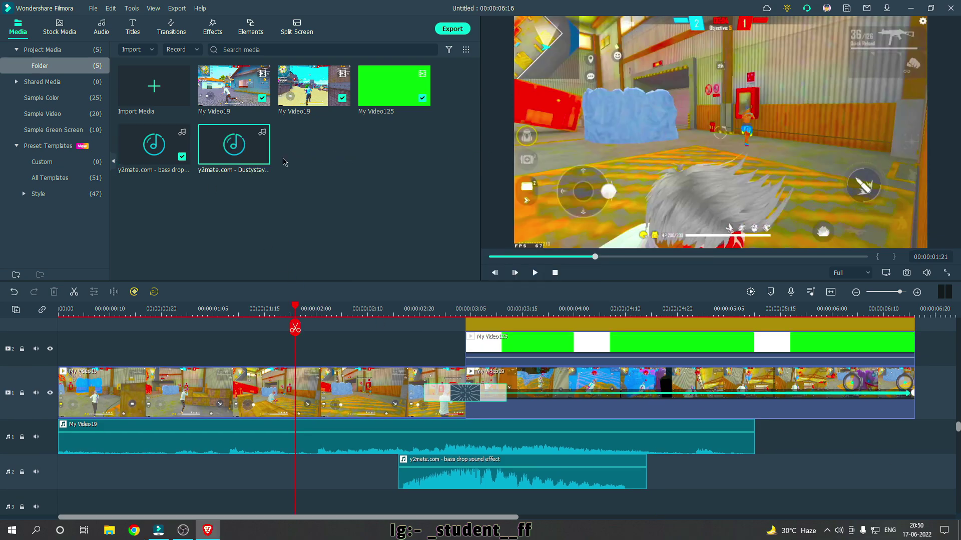
left_click_drag(230, 163, 98, 466)
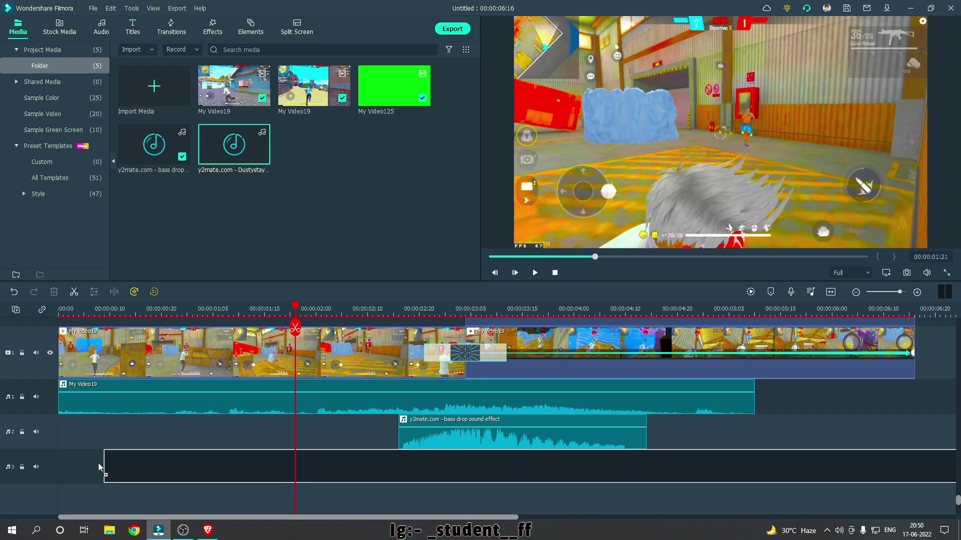
left_click_drag(37, 458, 37, 458)
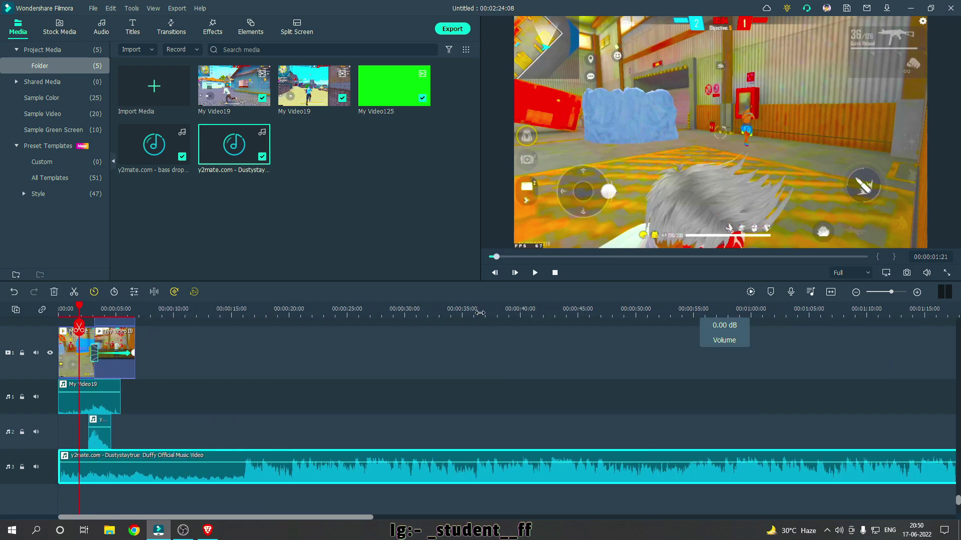
left_click_drag(466, 313, 541, 313)
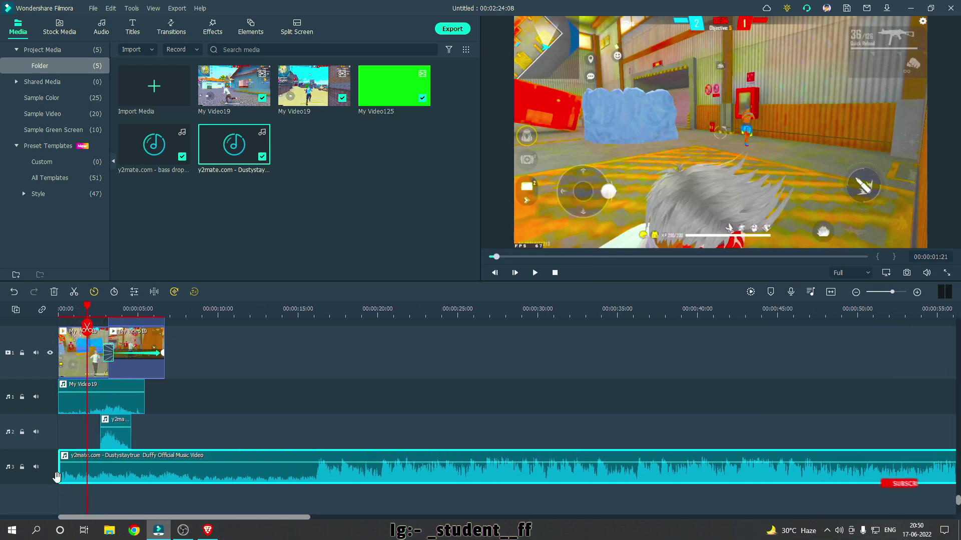
left_click_drag(55, 479, 83, 463)
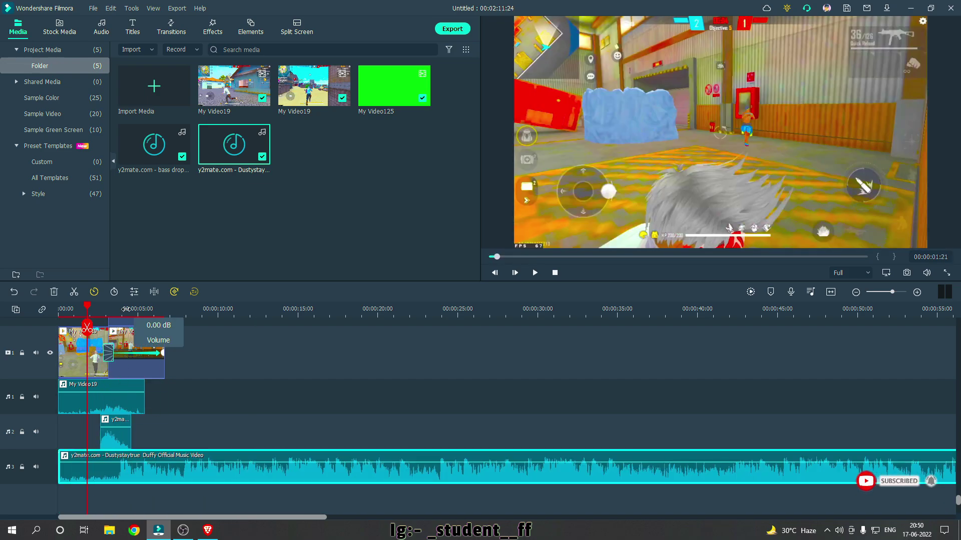
Add a timeline marker at the clip join at 00:00:03:04 and a marker on the music clip at its beat drop at 00:00:03:22
scroll(219, 496, "up", 5)
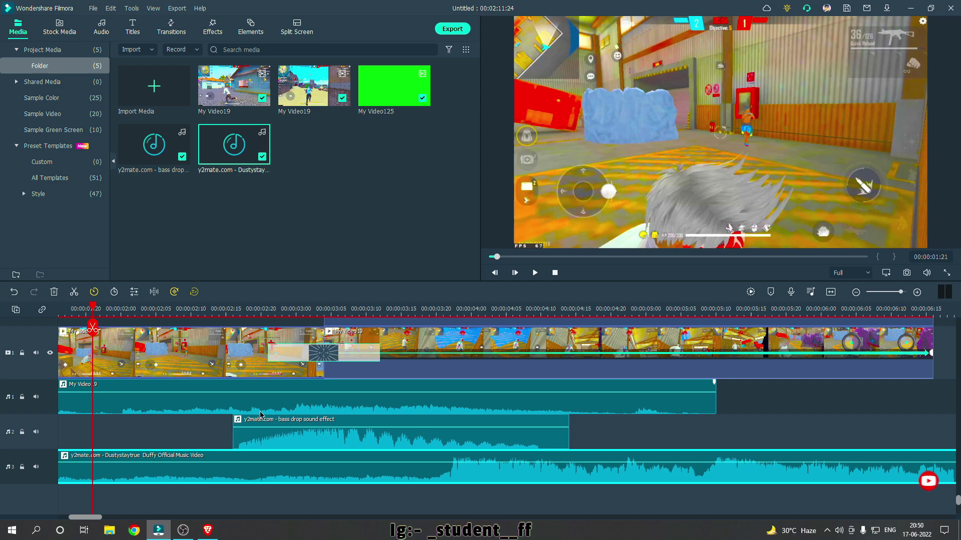
left_click(325, 322)
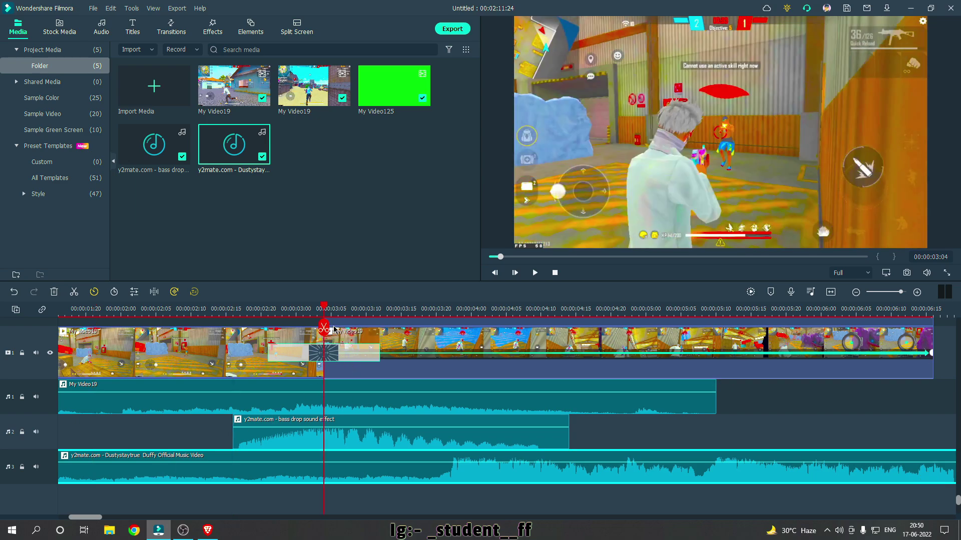
left_click_drag(817, 309, 324, 311)
left_click(444, 469)
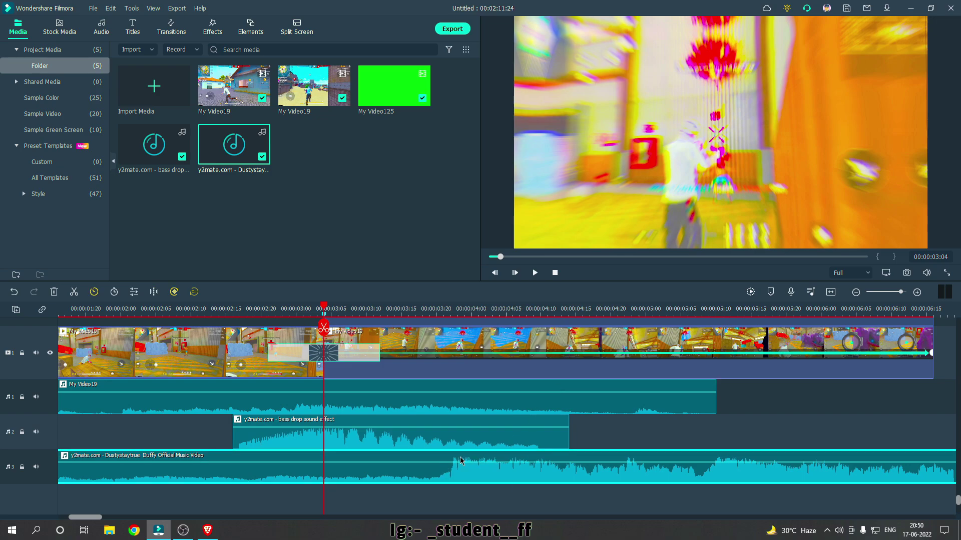
left_click(449, 306)
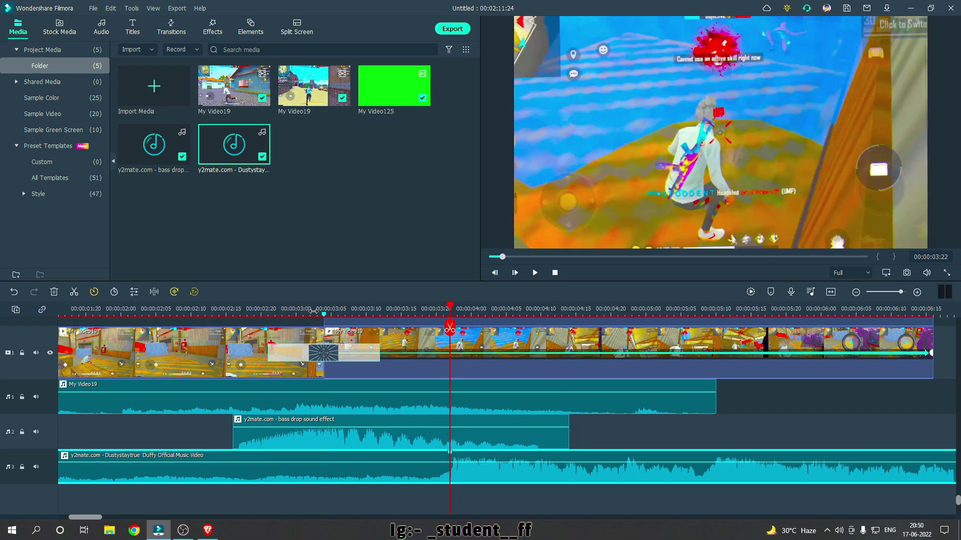
Shift the music earlier so its beat drop marker lines up with the join marker, keeping its start at the timeline's beginning
left_click_drag(158, 488, 416, 486)
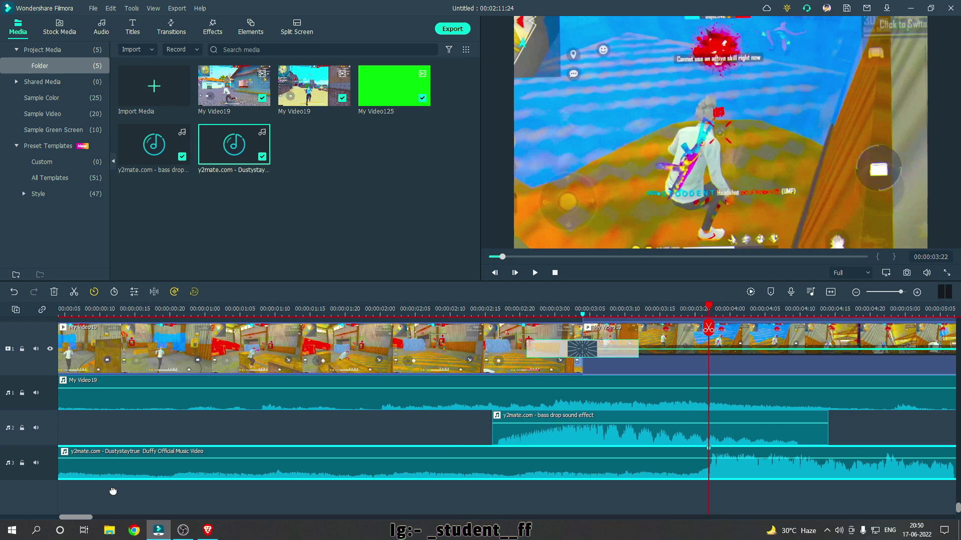
left_click_drag(112, 491, 141, 493)
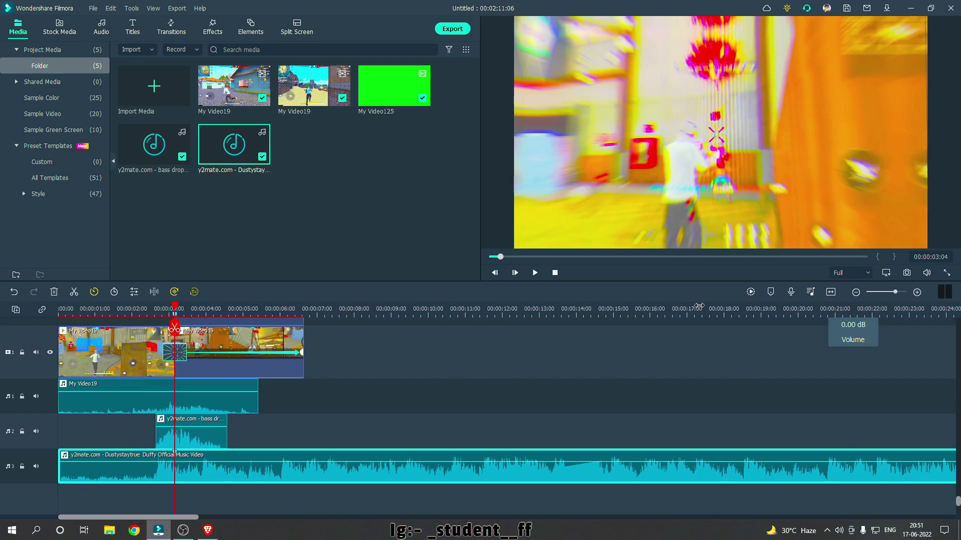
left_click_drag(699, 306, 719, 306)
Split the music at the video's end at 00:00:06:16 and delete the excess part
left_click_drag(292, 307, 313, 307)
left_click(314, 331)
key("Delete")
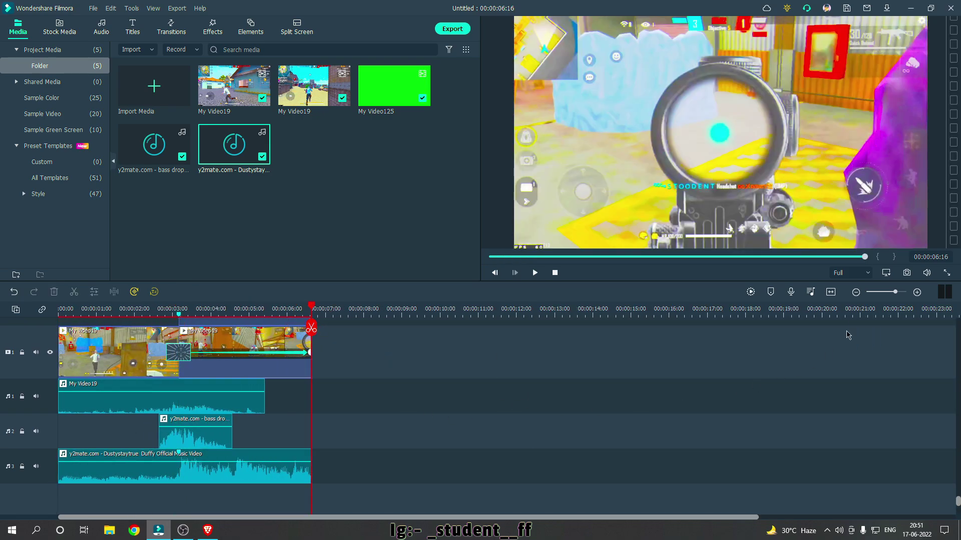
Render a preview of the whole timeline for smooth playback
left_click(830, 293)
scroll(476, 337, "up", 3)
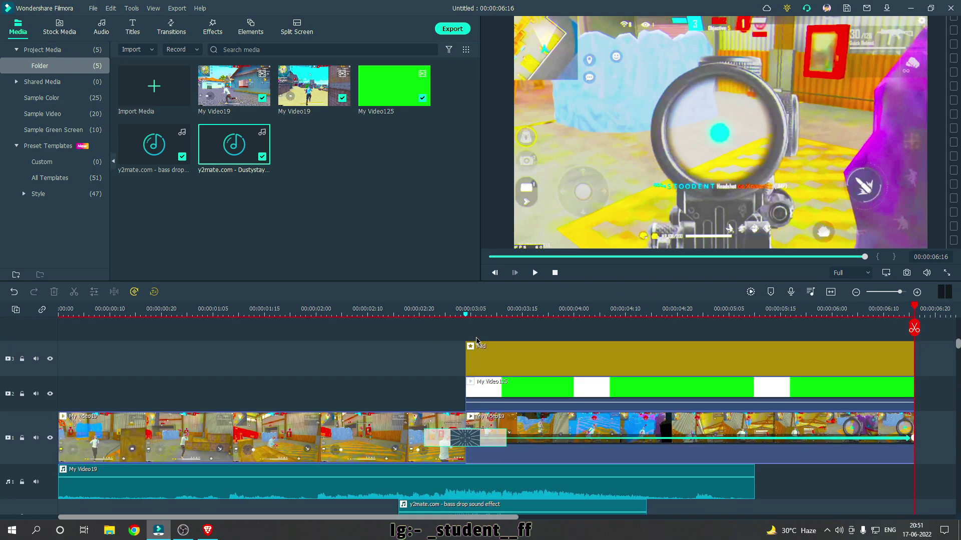
scroll(600, 350, "down", 1)
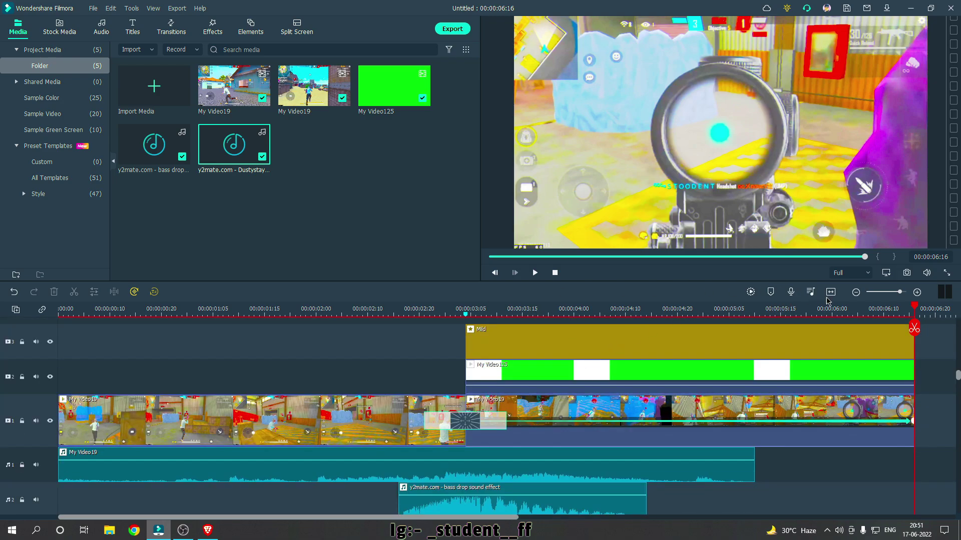
left_click(749, 292)
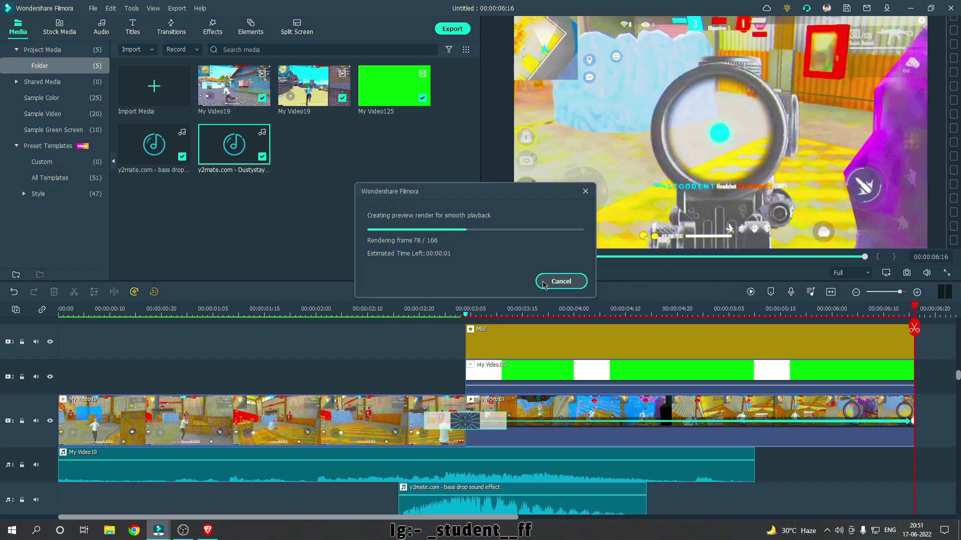
Play the rendered edit from the start to the end to check the effects against the bass drop and music
left_click(556, 273)
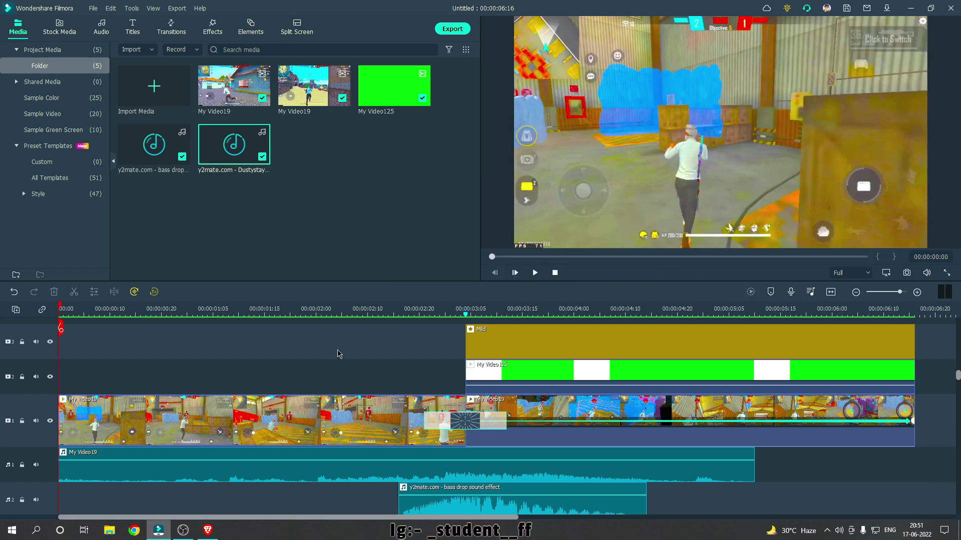
key("space")
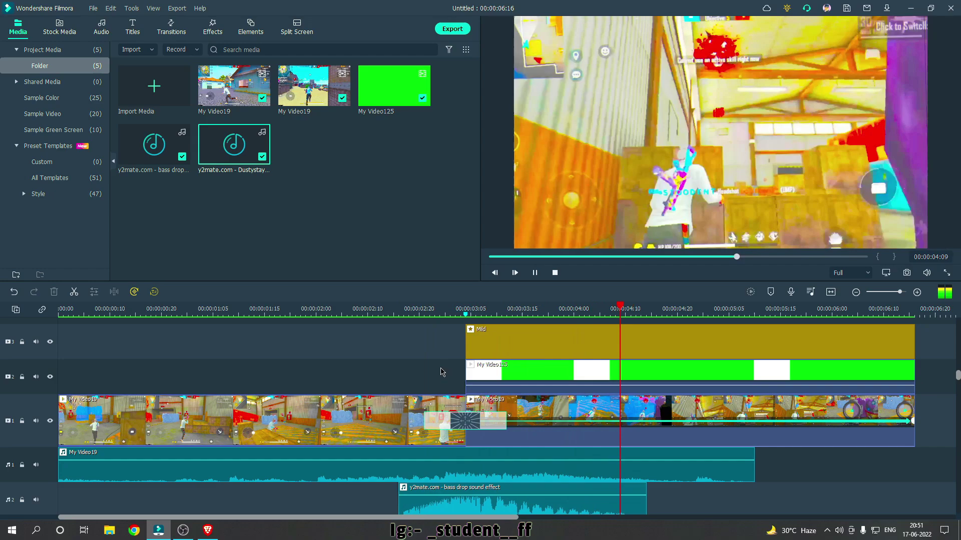
key("space")
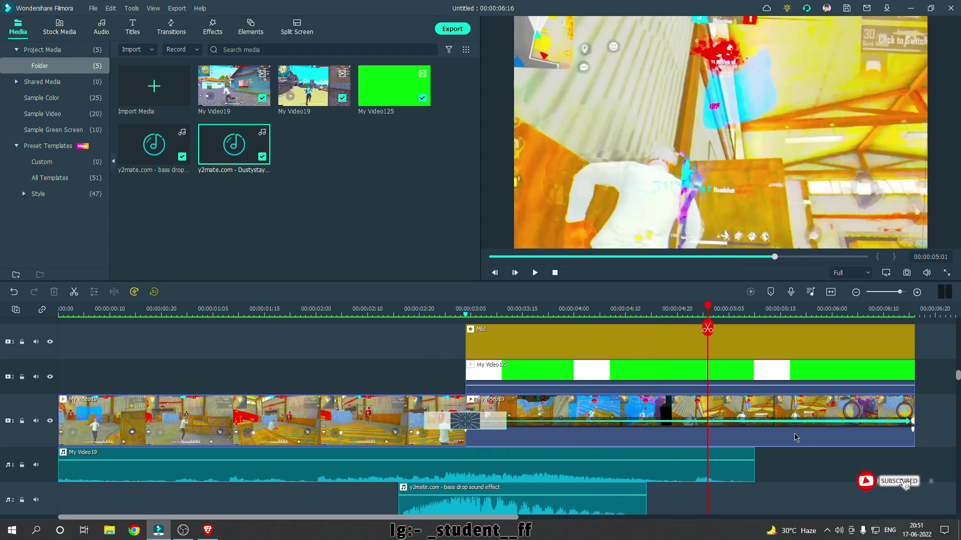
key("space")
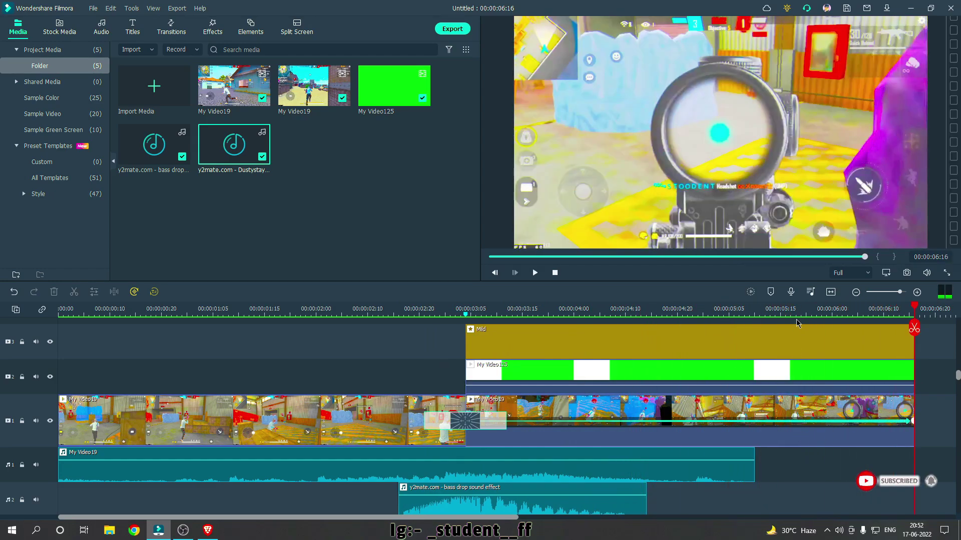
Open the local MP4 export settings and set the audio bit rate to 256 kbps, keeping Best quality
key("ctrl+e")
left_click(618, 196)
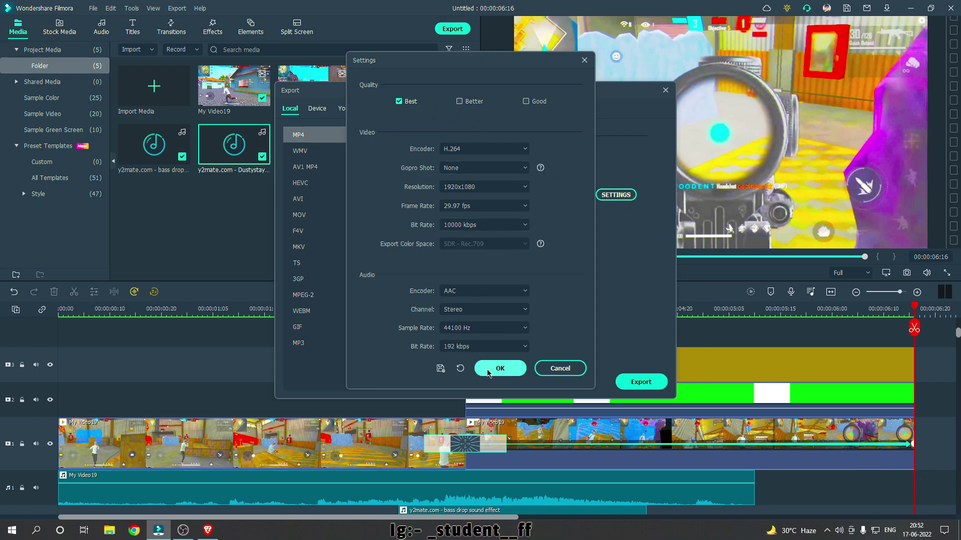
left_click(466, 349)
left_click(473, 411)
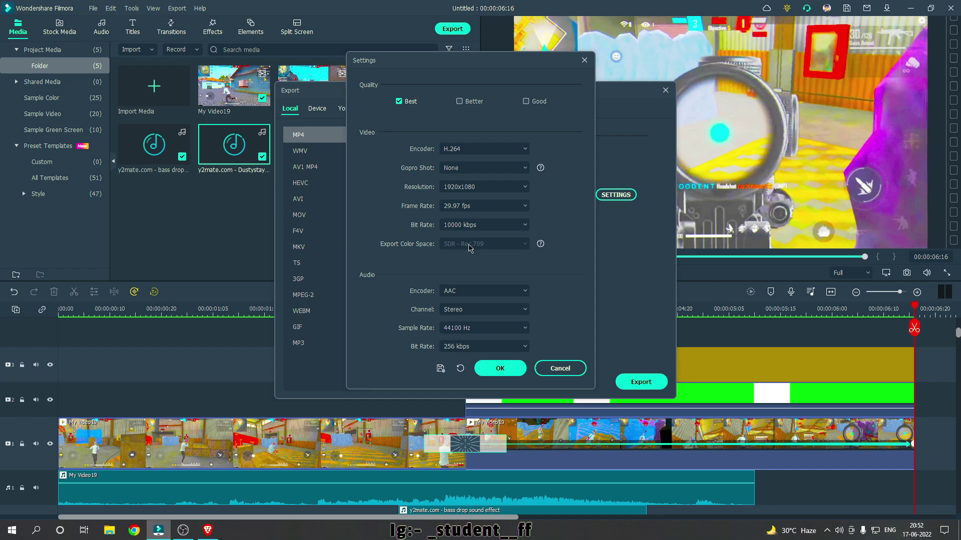
left_click(477, 369)
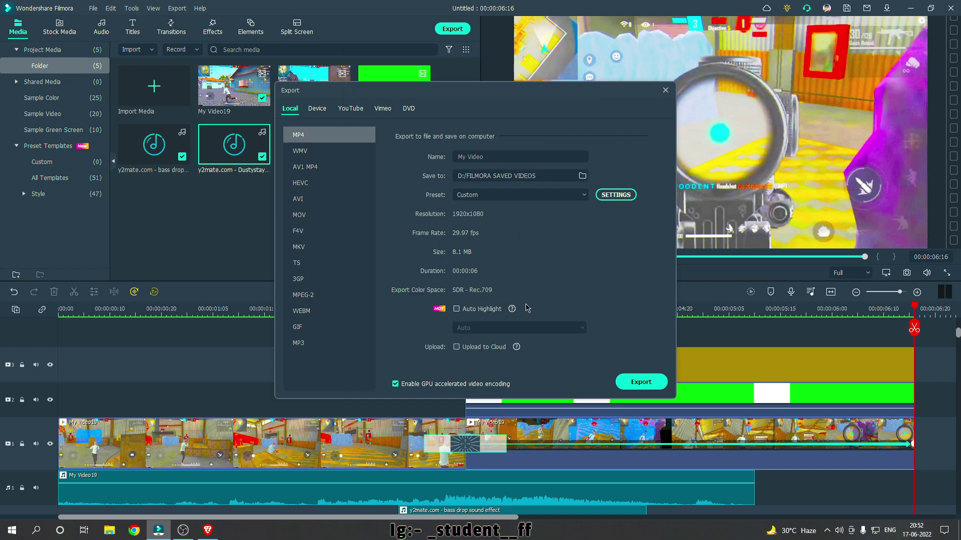